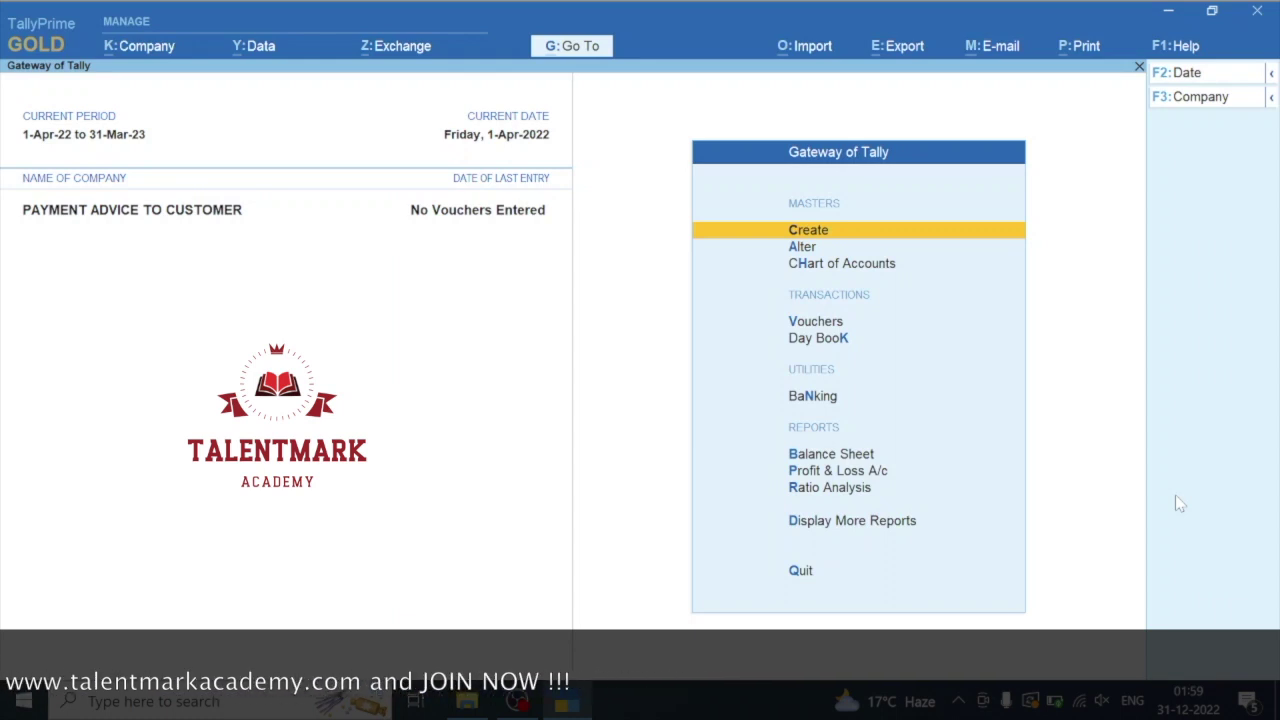
Start a new ledger named CUSTOMER under Sundry Debtors, with balances maintained bill-by-bill
key("Return")
key("Down")
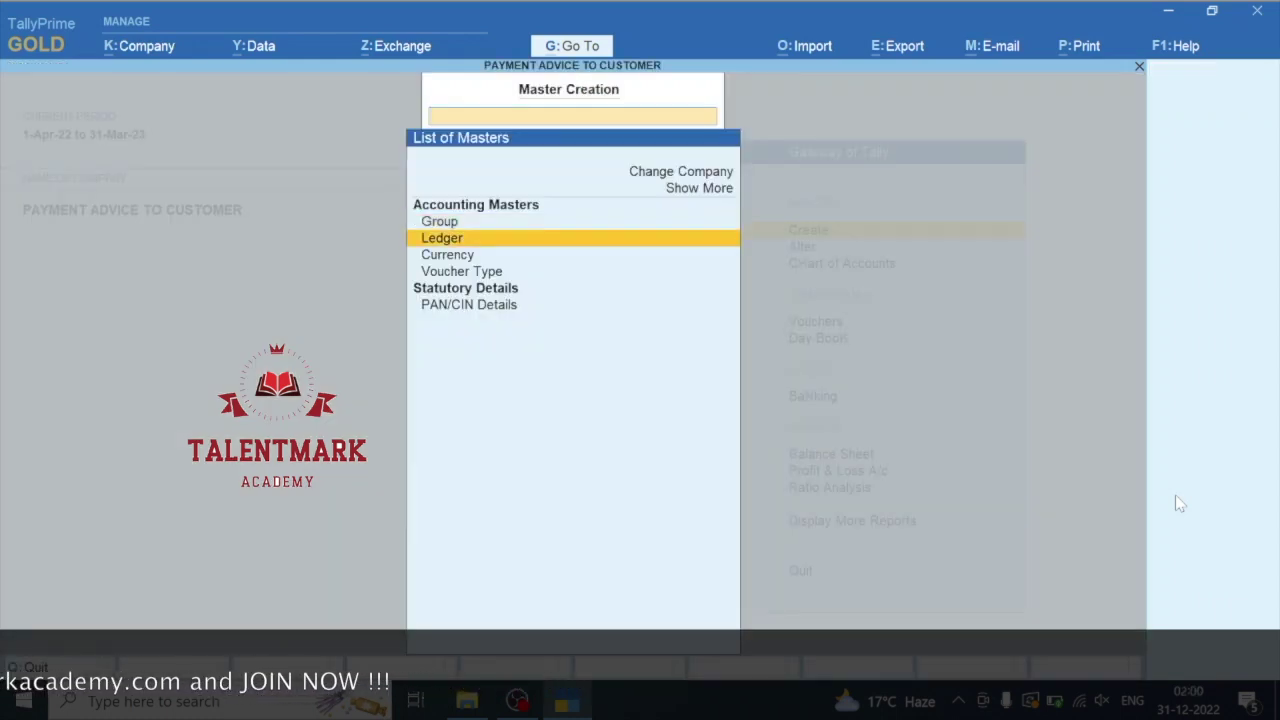
key("Return")
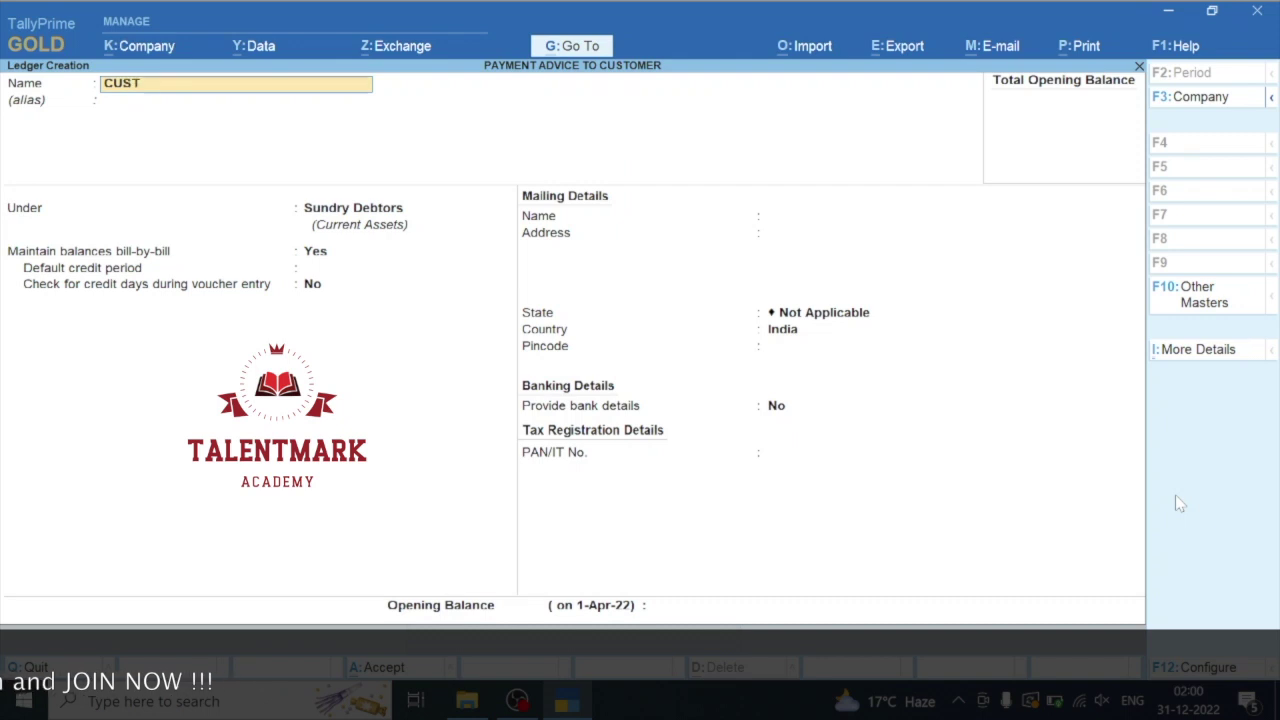
type("CUSTOMER")
key("Return")
key("Return")
key("Return")
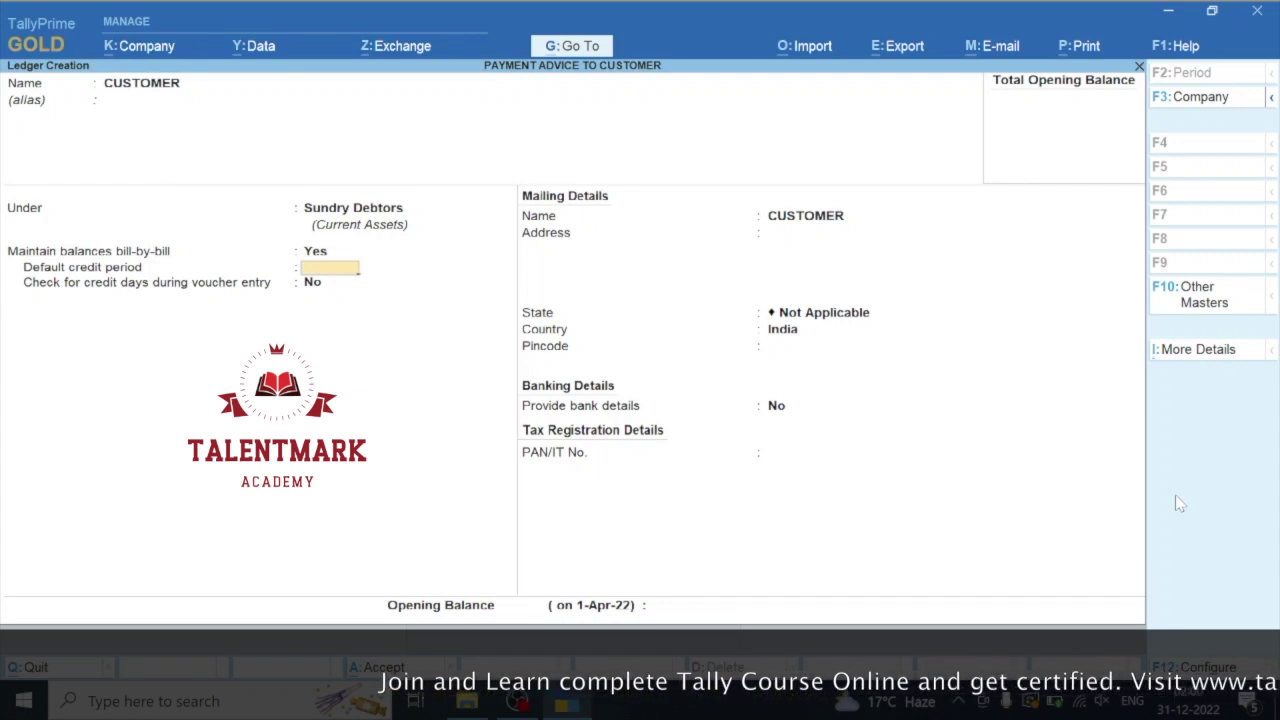
Set the CUSTOMER ledger's default credit period to 30 days, save it and return to the Gateway of Tally
type("30")
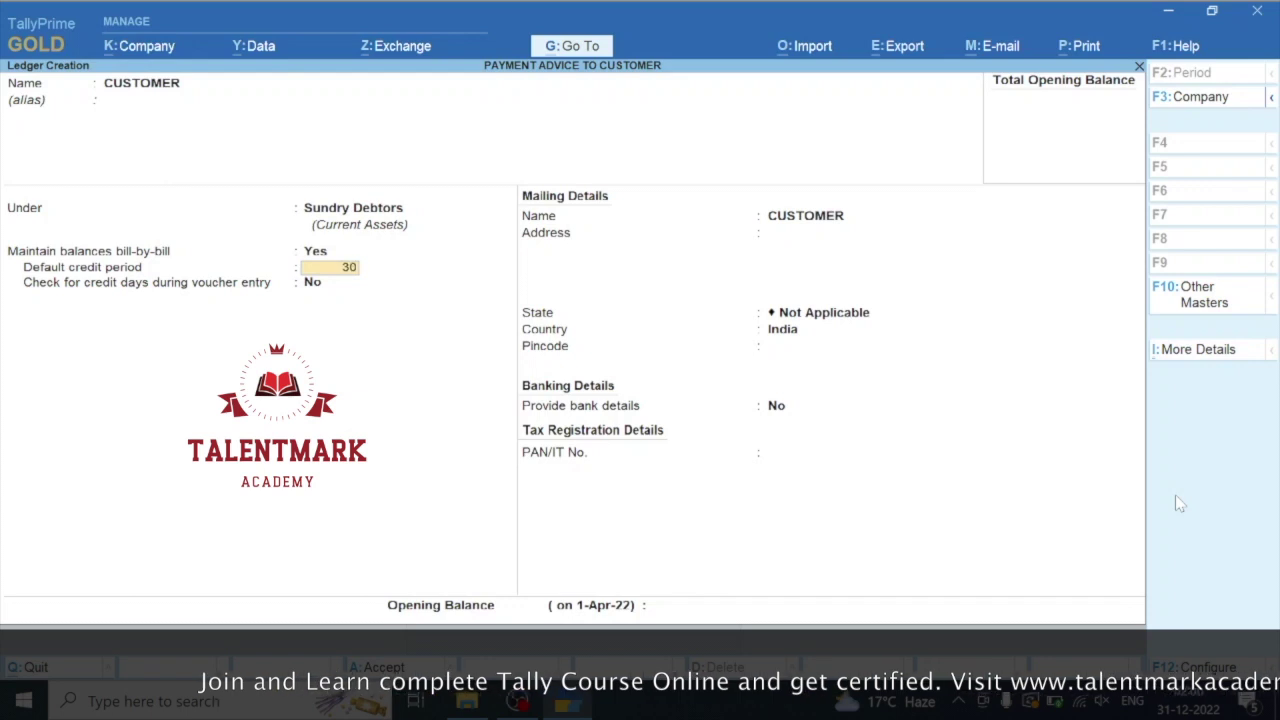
key("ctrl")
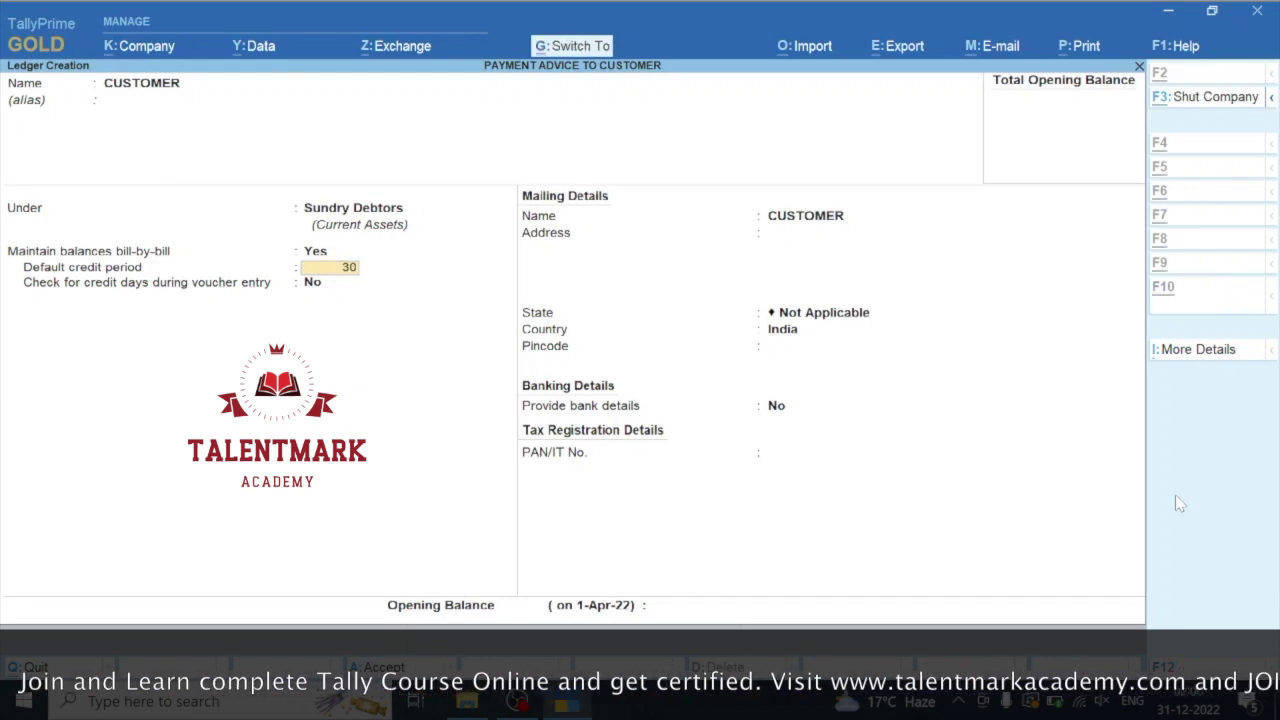
key("ctrl+a")
key("Escape")
key("y")
key("Escape")
Start a sales voucher dated 1-Apr-22 for party CUSTOMER, using the SALES ledger with an amount of 100000
key("Down")
key("Down")
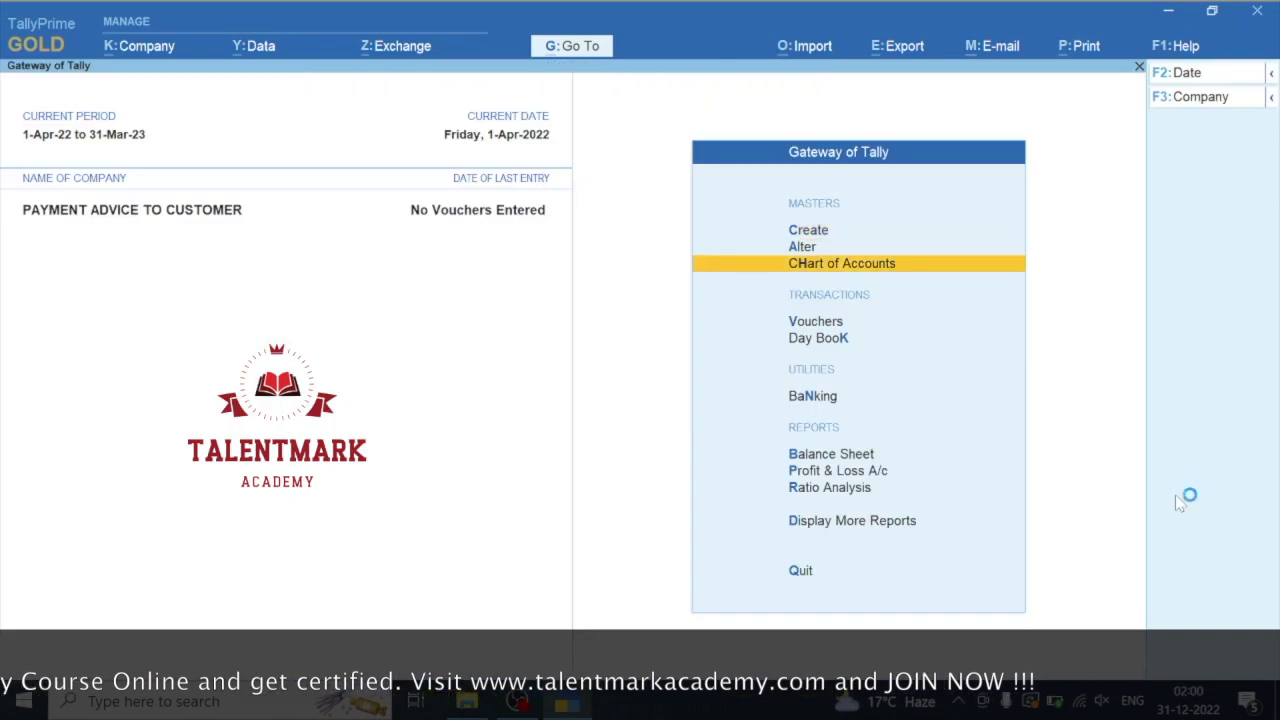
key("Down")
key("Return")
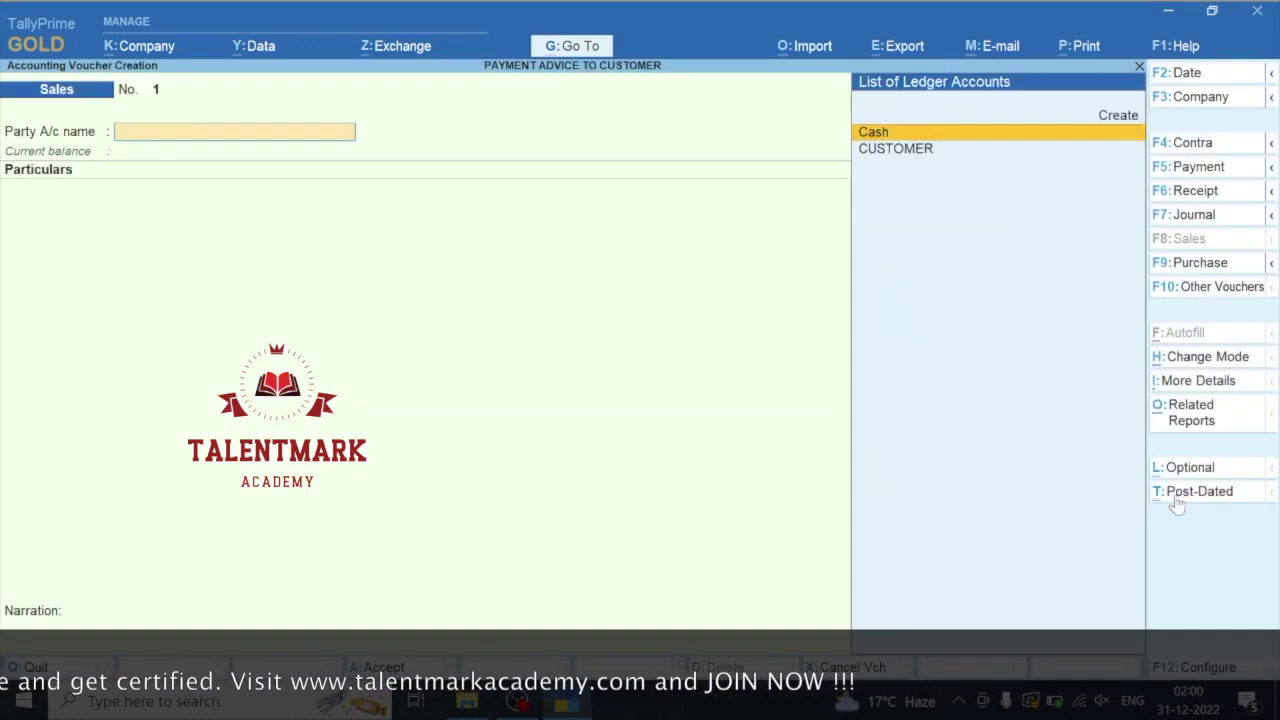
key("Down")
key("Return")
key("Return")
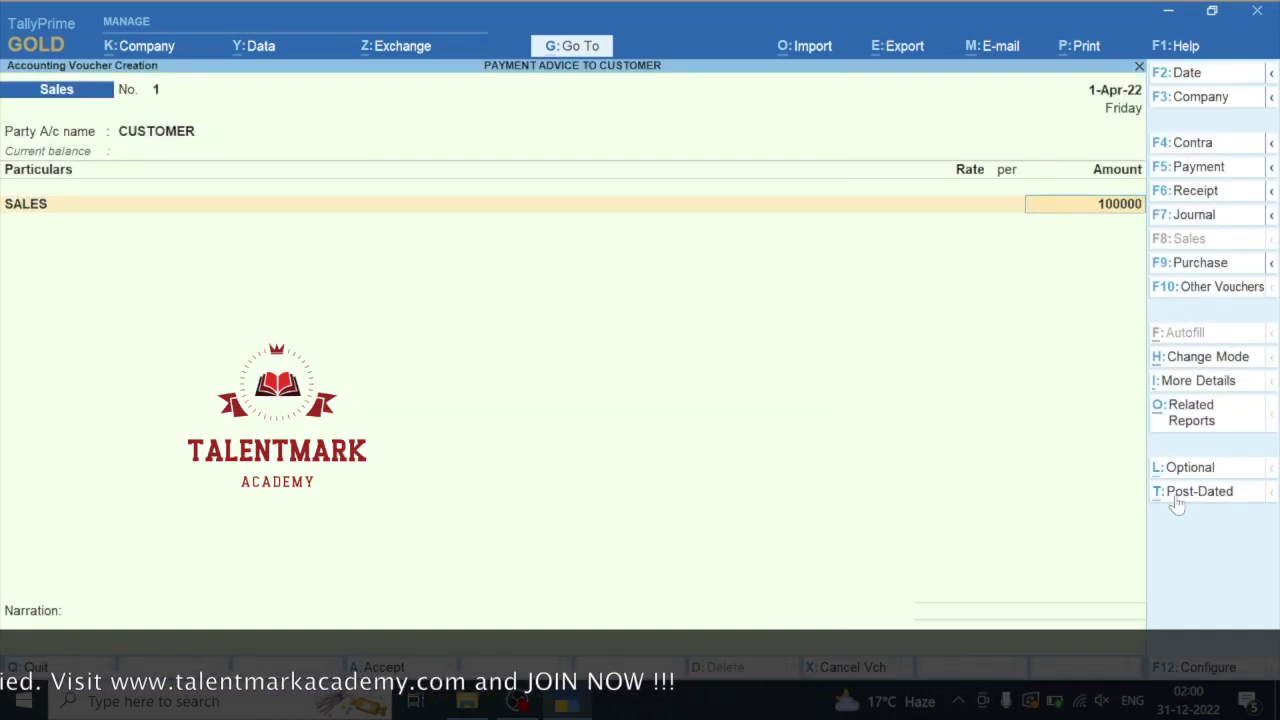
Allocate the full sale to New Ref 1 with 30 credit days, then save the sales voucher and leave voucher entry
key("Return")
key("Return")
key("Return")
key("Return")
key("Return")
key("Return")
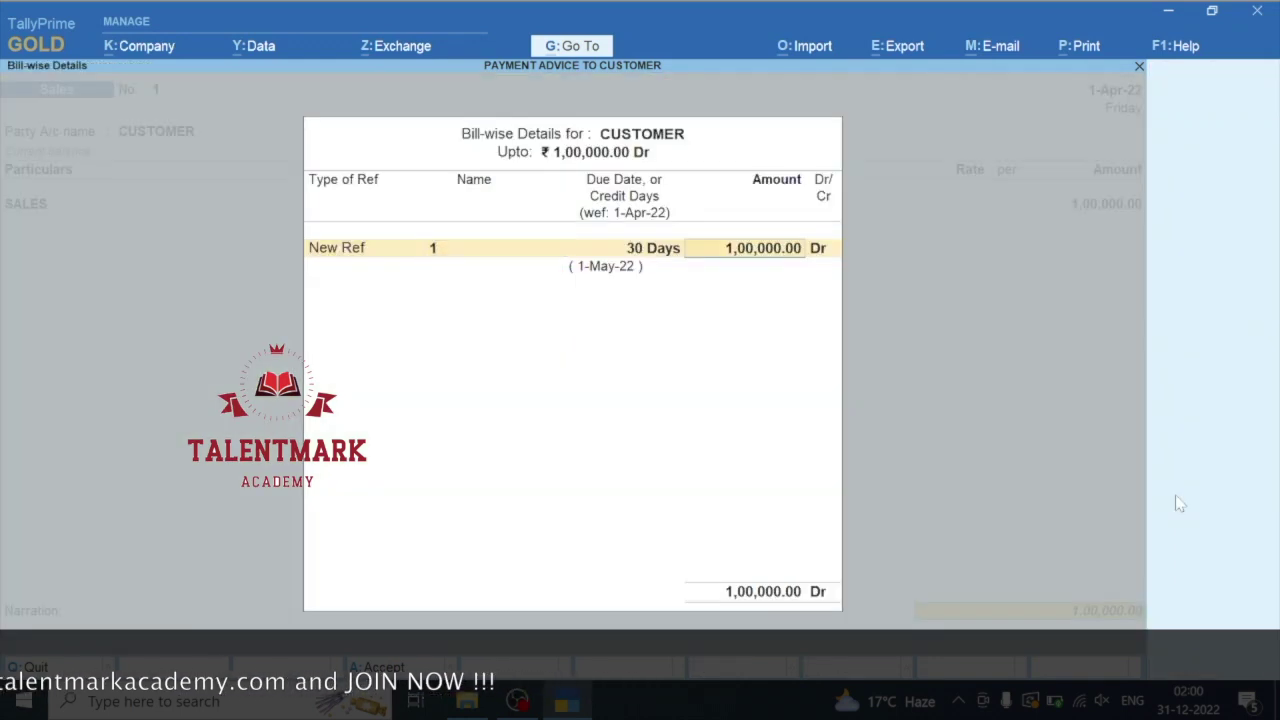
key("Return")
key("Return")
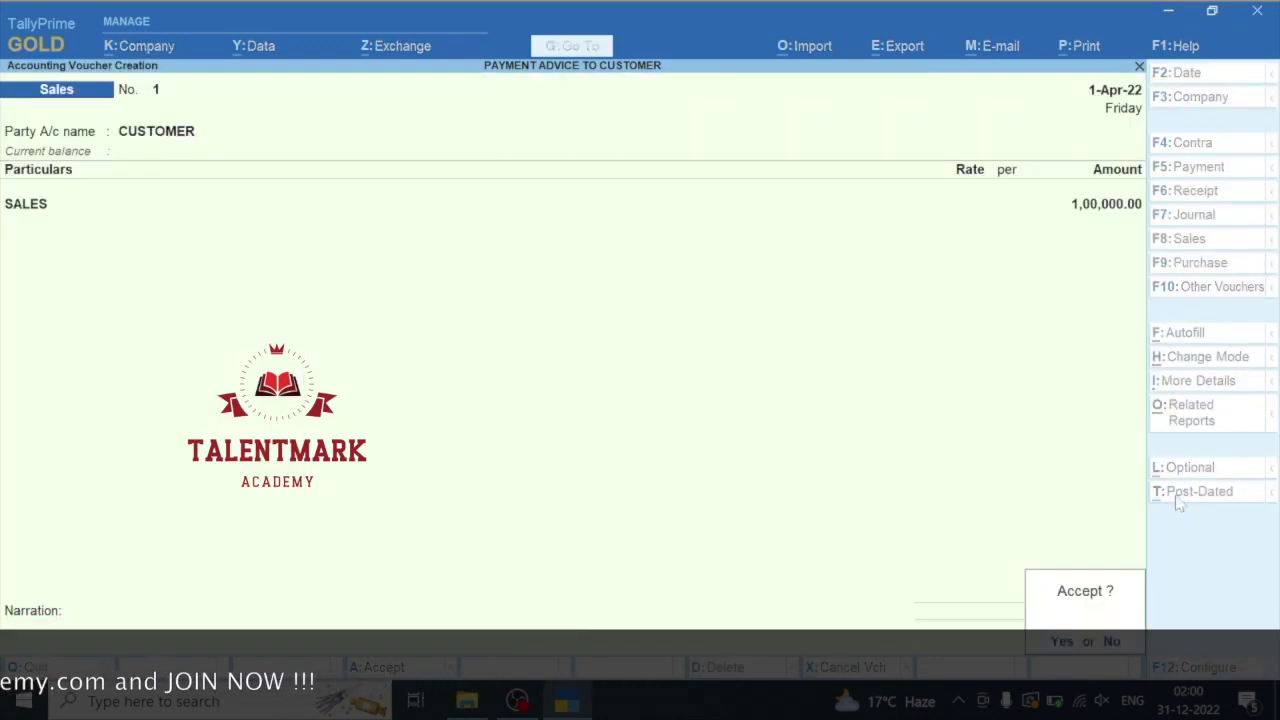
key("Return")
key("Escape")
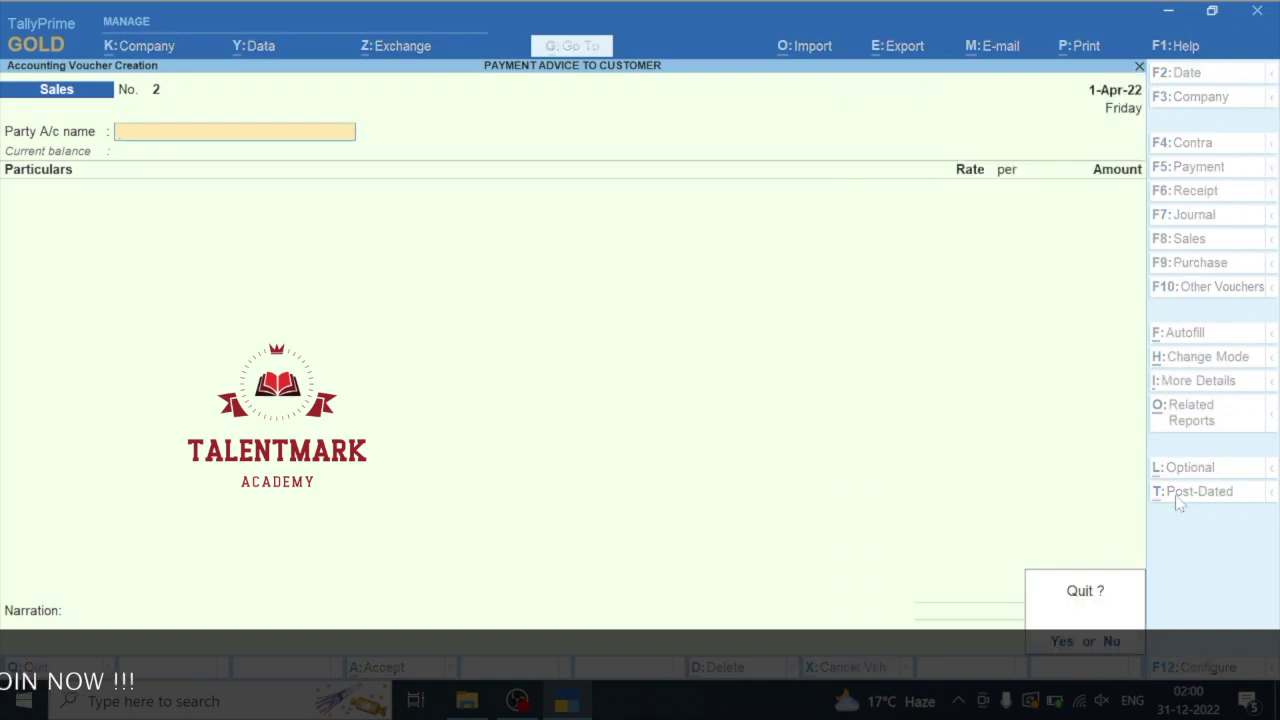
key("Return")
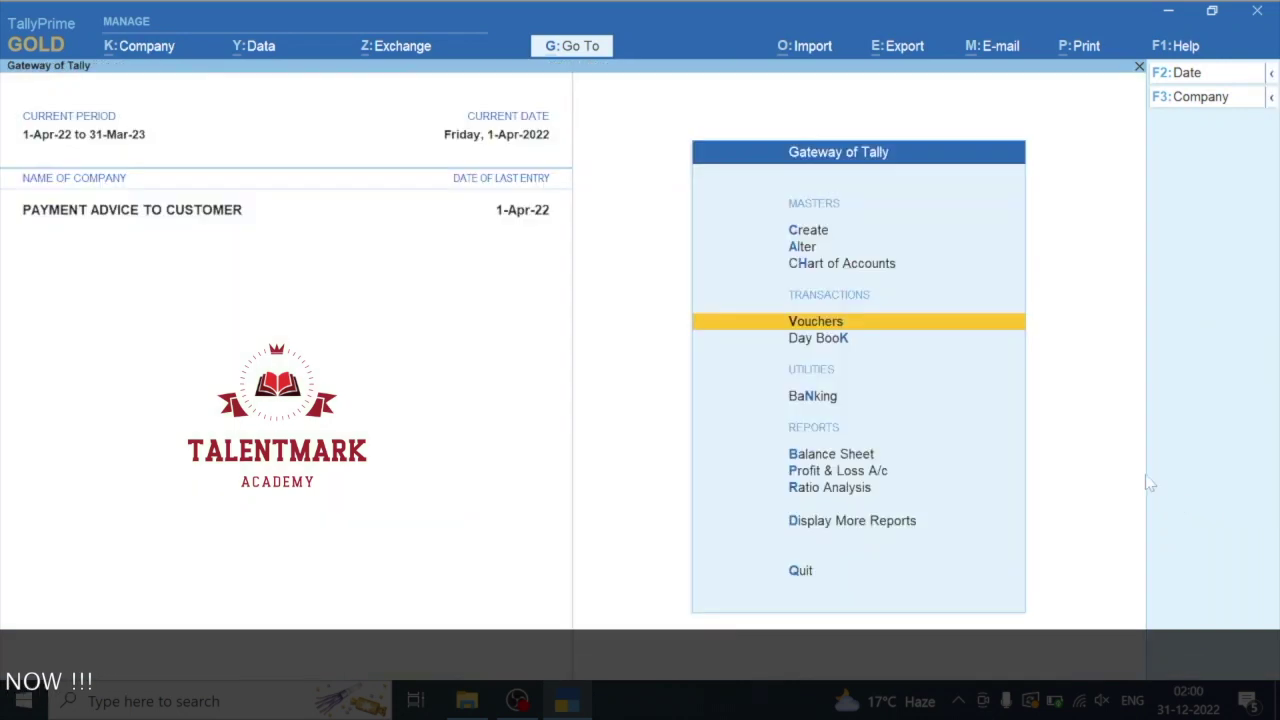
Change the company's current date to 1-Jun-2022
left_click(505, 133)
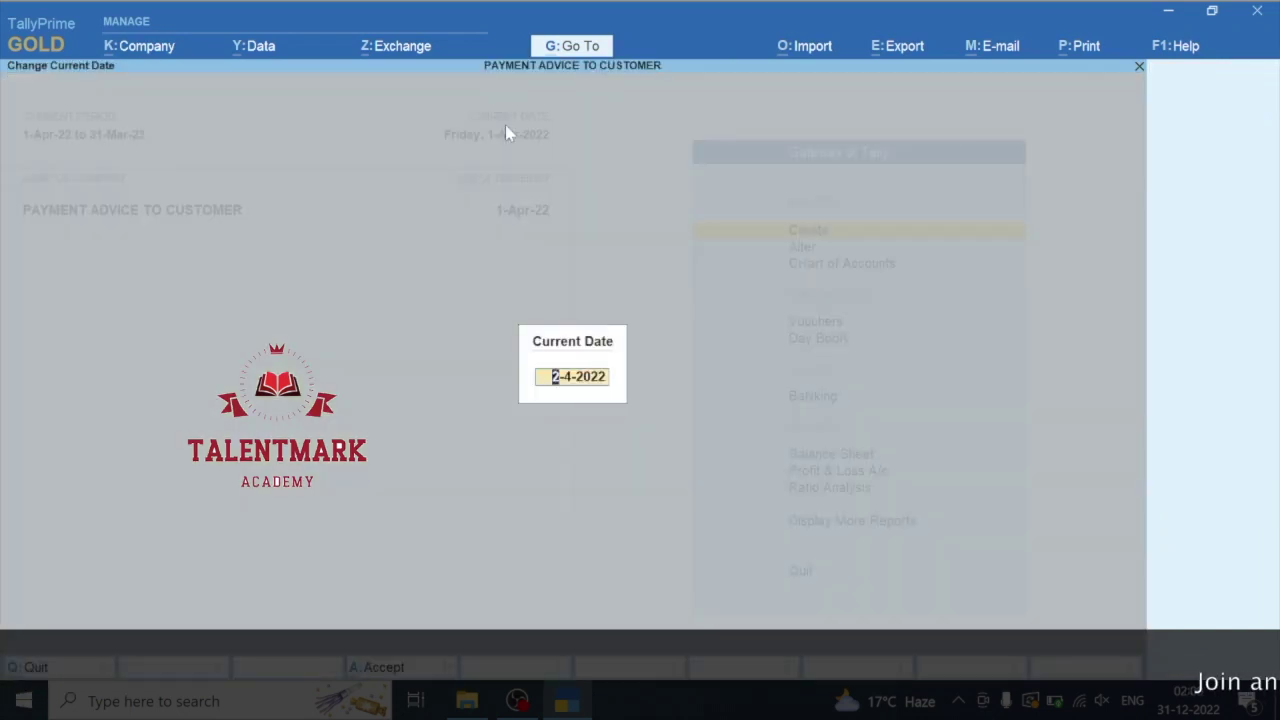
type("1-6")
key("Return")
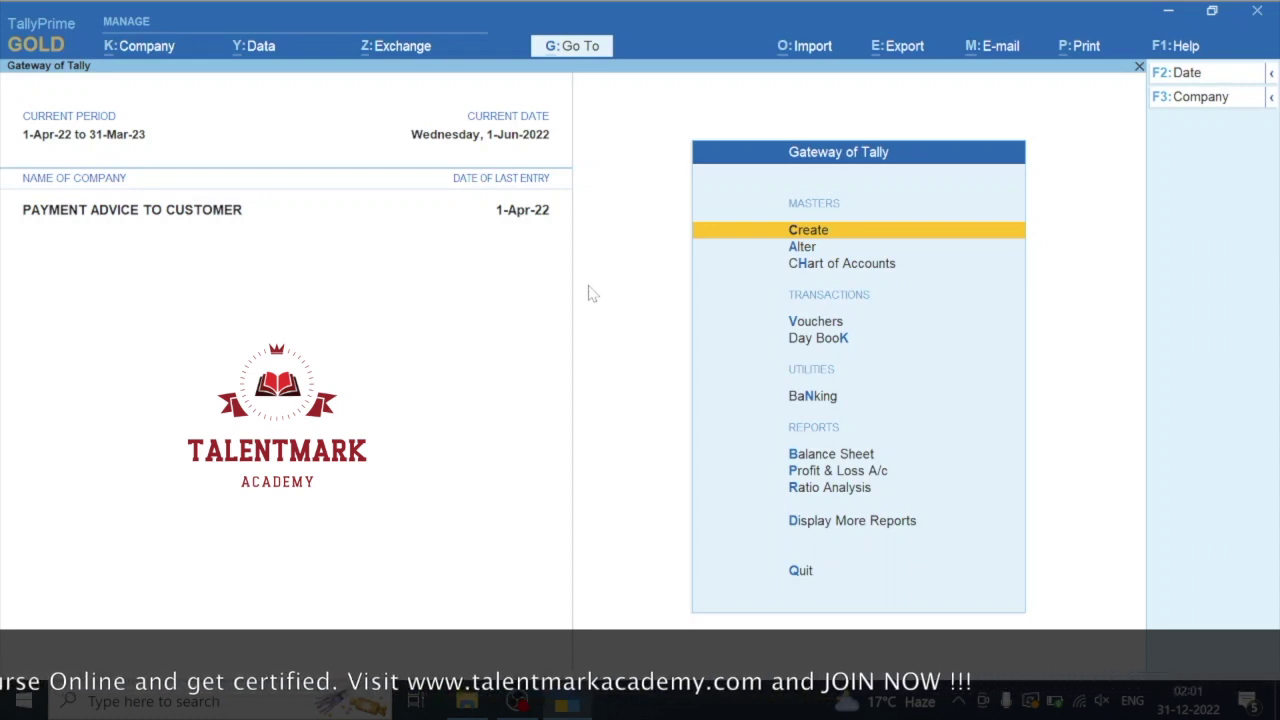
Open the outstanding receivables report from the statements of accounts
key("d")
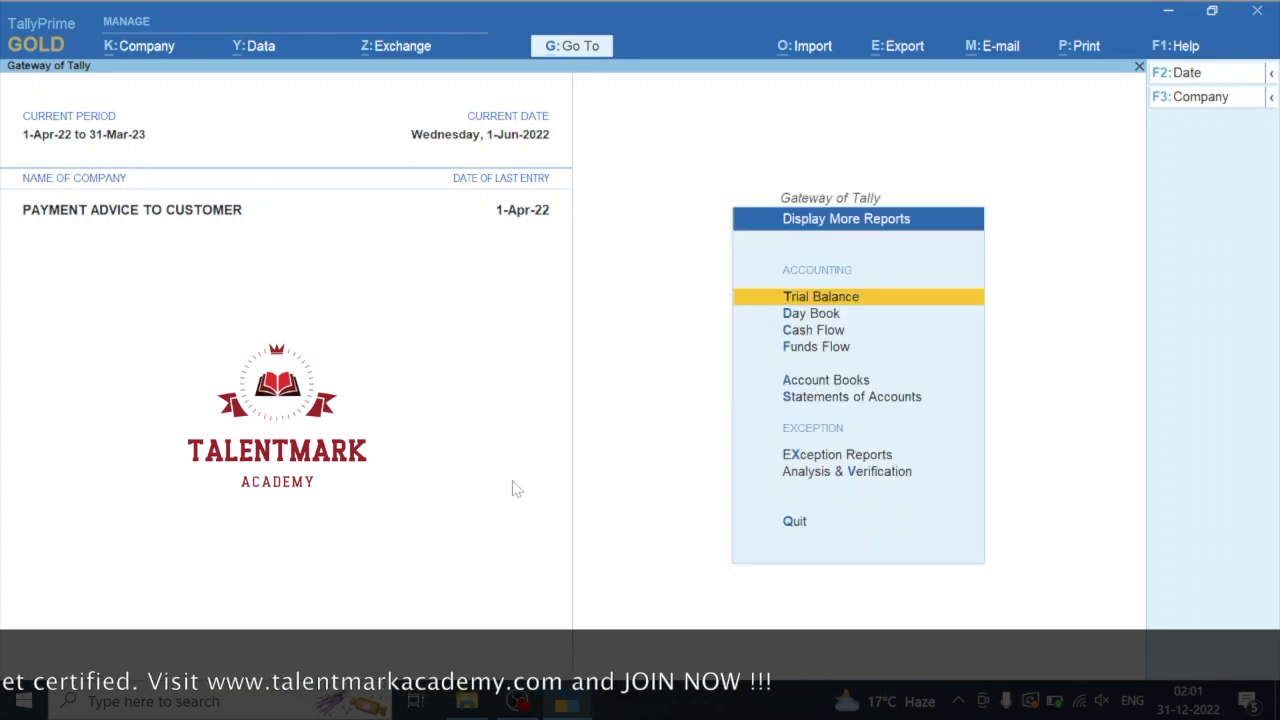
key("Down")
key("Down")
key("Down")
key("Down")
key("Down")
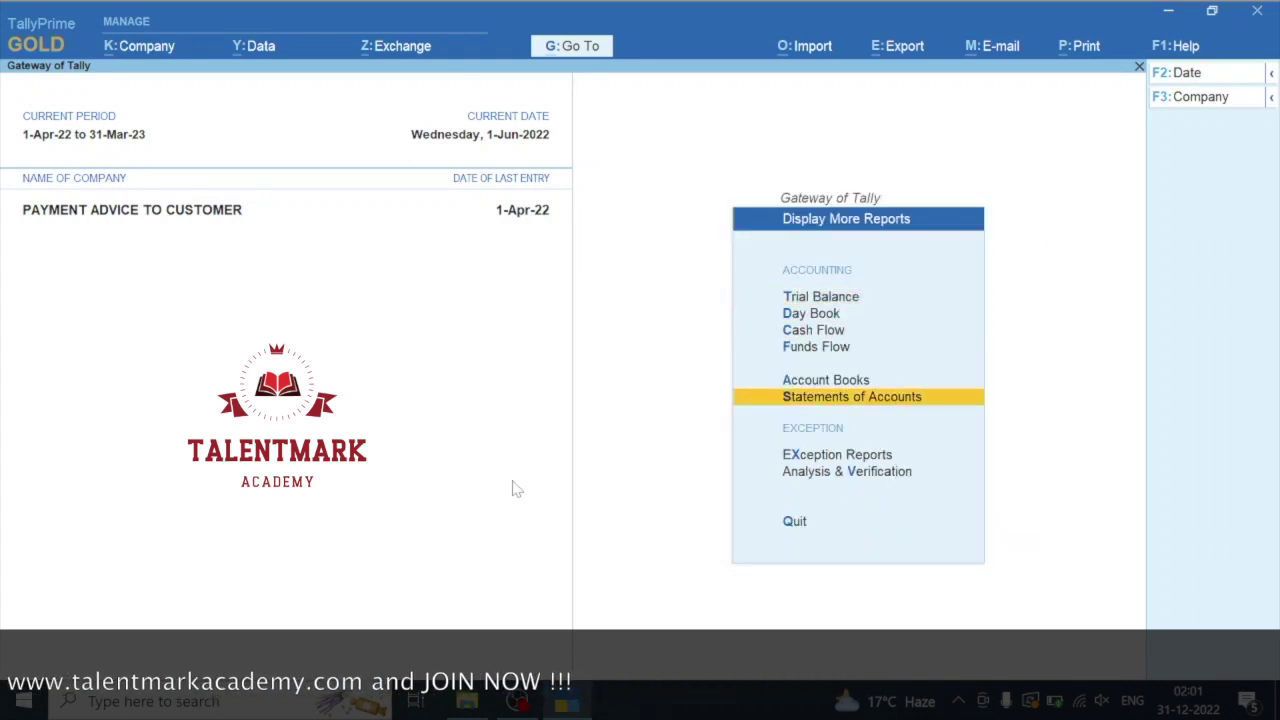
key("Return")
key("Return")
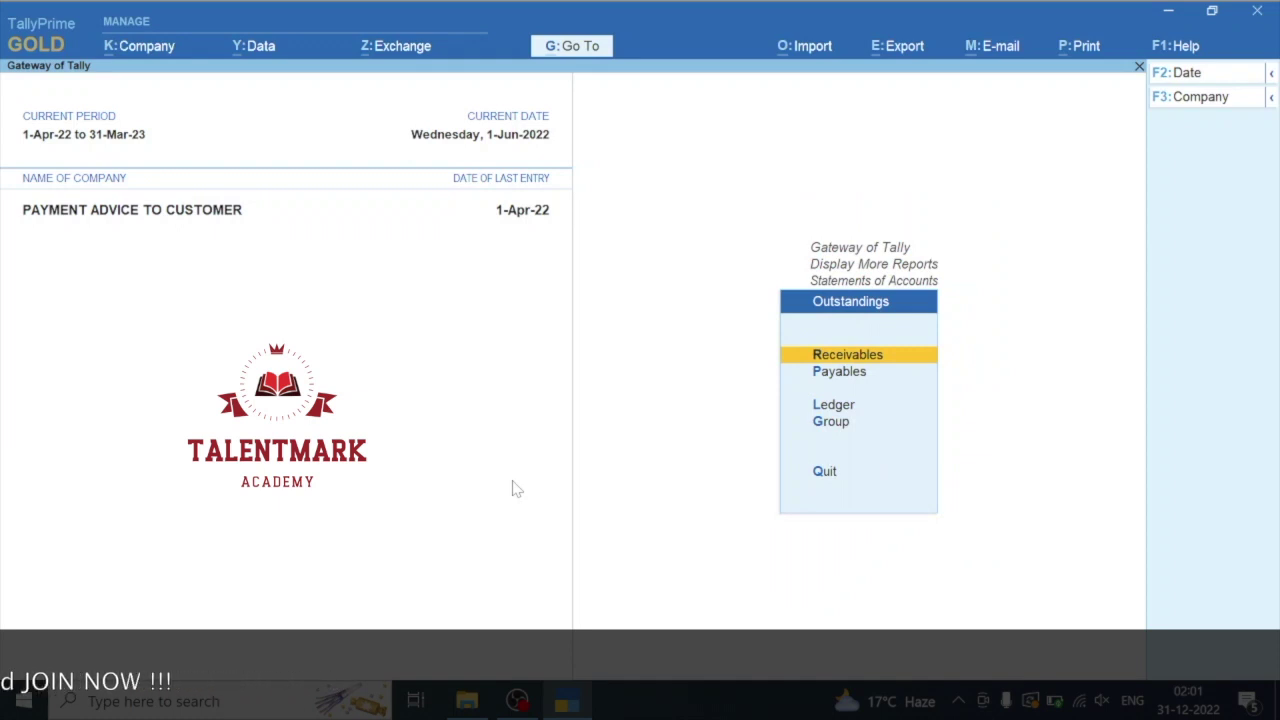
key("Return")
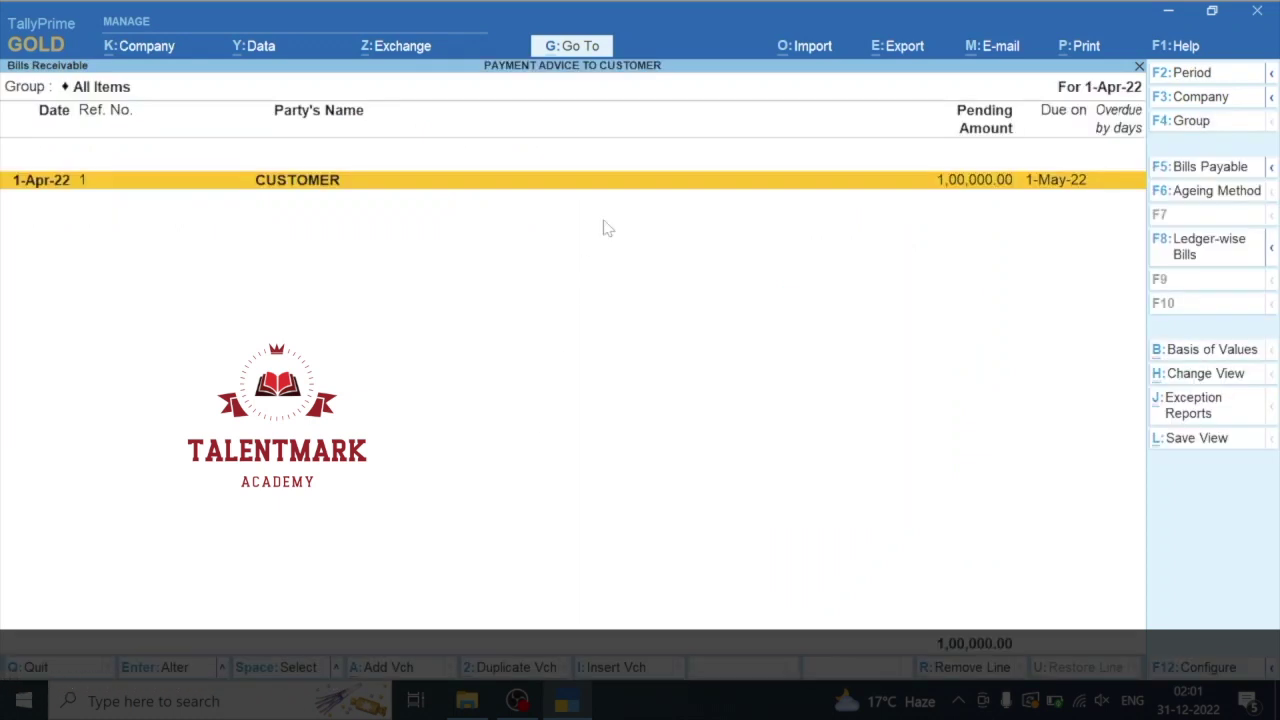
Set the Bills Receivable report period from 1-Apr-22 to 1-Jun-22 to check the overdue days
left_click(1192, 78)
key("Return")
type("1-6")
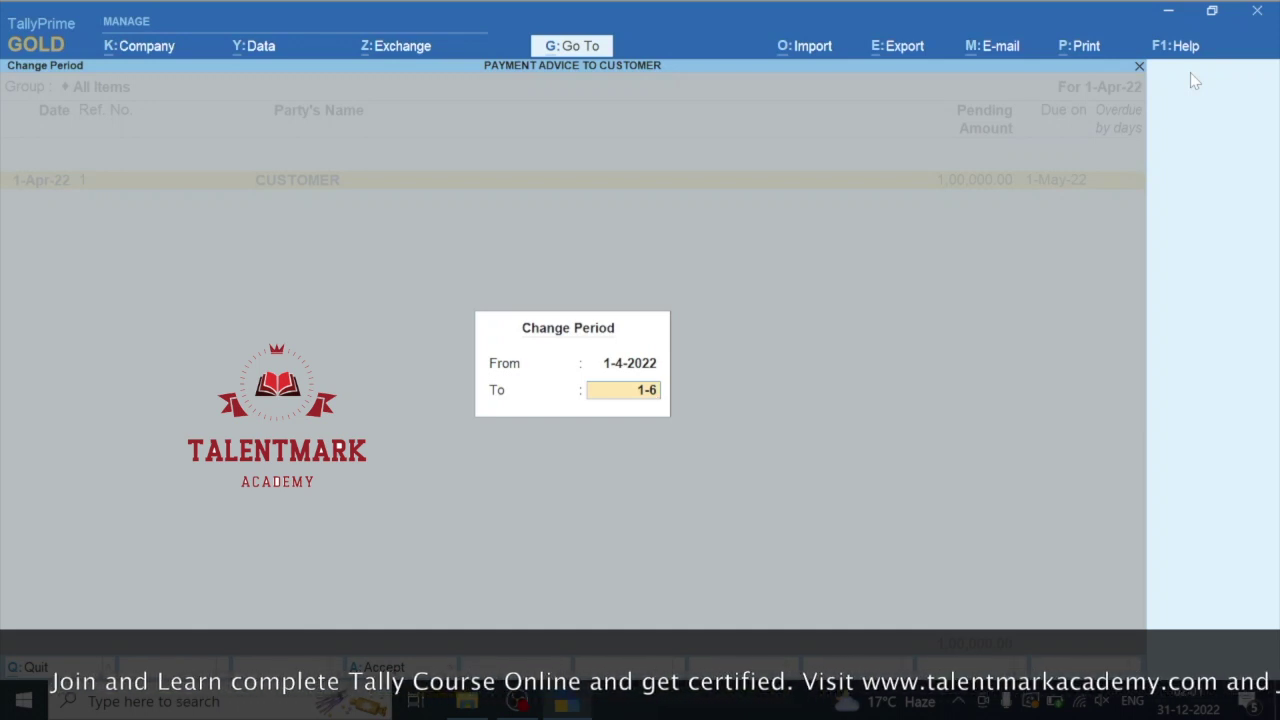
key("Return")
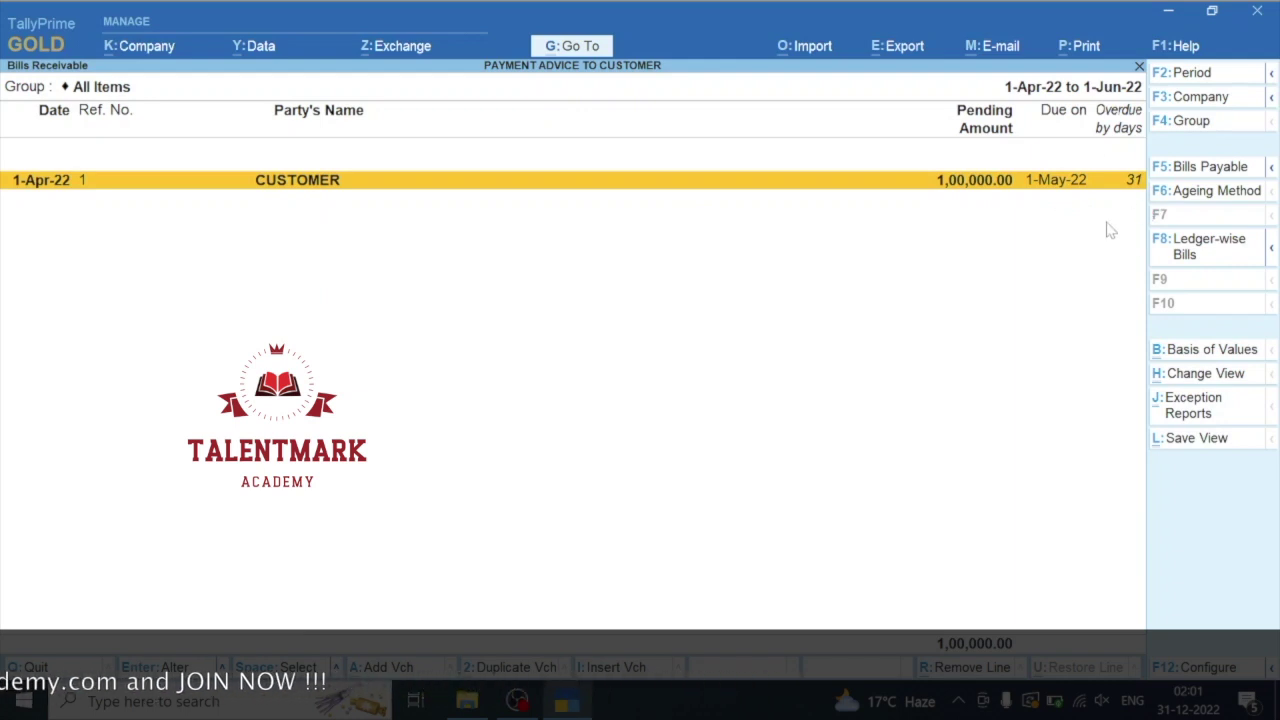
Leave the receivables report and open the ledger-wise outstandings for CUSTOMER
key("Escape")
key("Down")
key("Down")
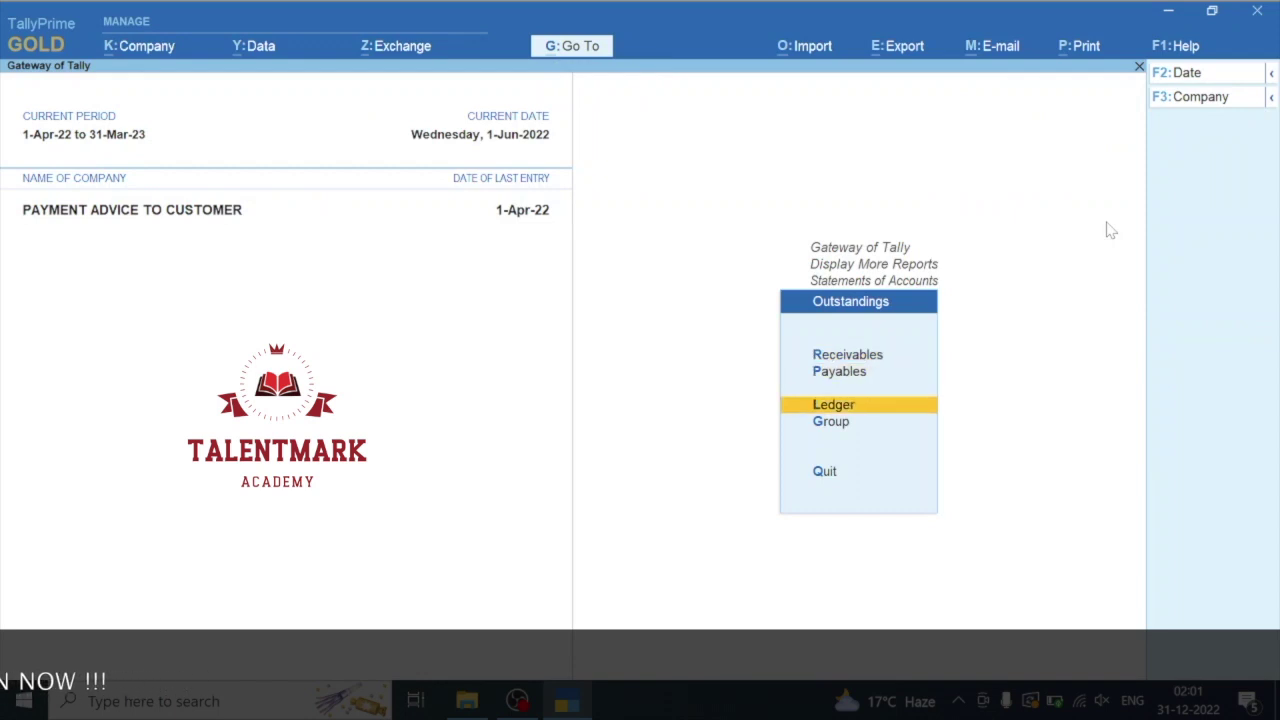
key("Return")
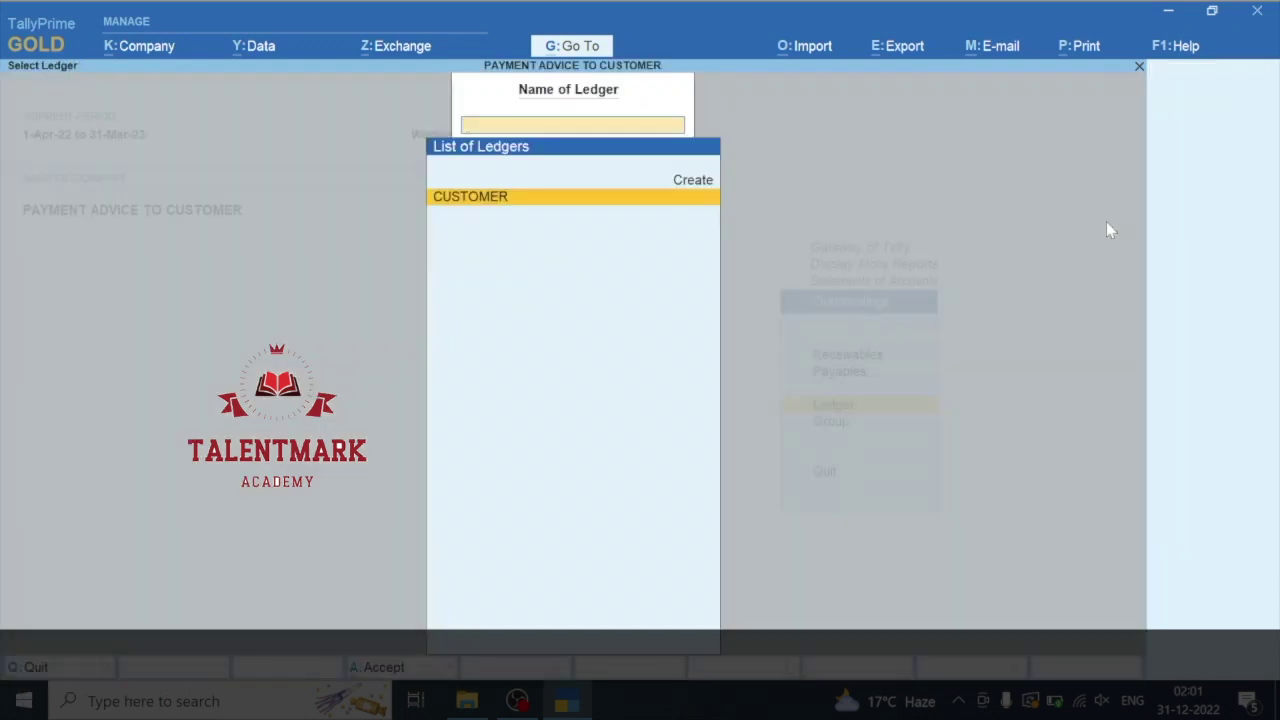
key("Return")
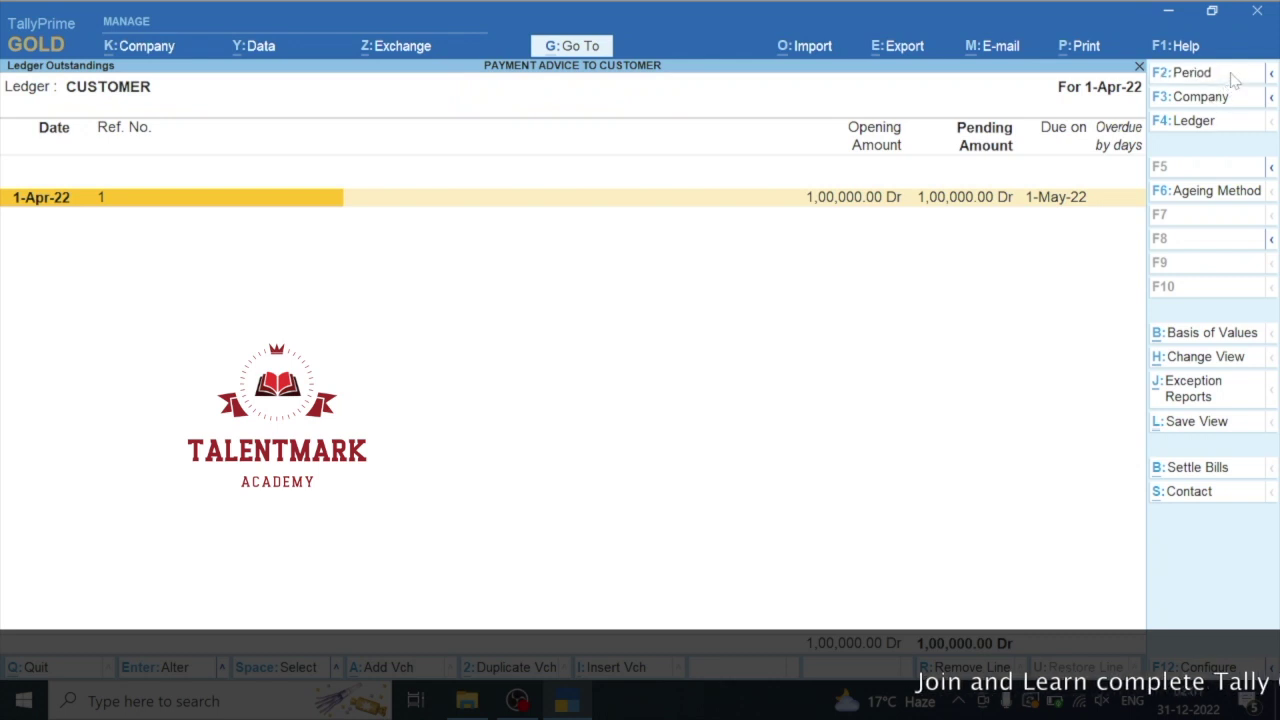
Set the Ledger Outstandings report period from 1-Apr-22 to 1-Jun-22
key("F2")
key("Return")
type("1-6")
key("Return")
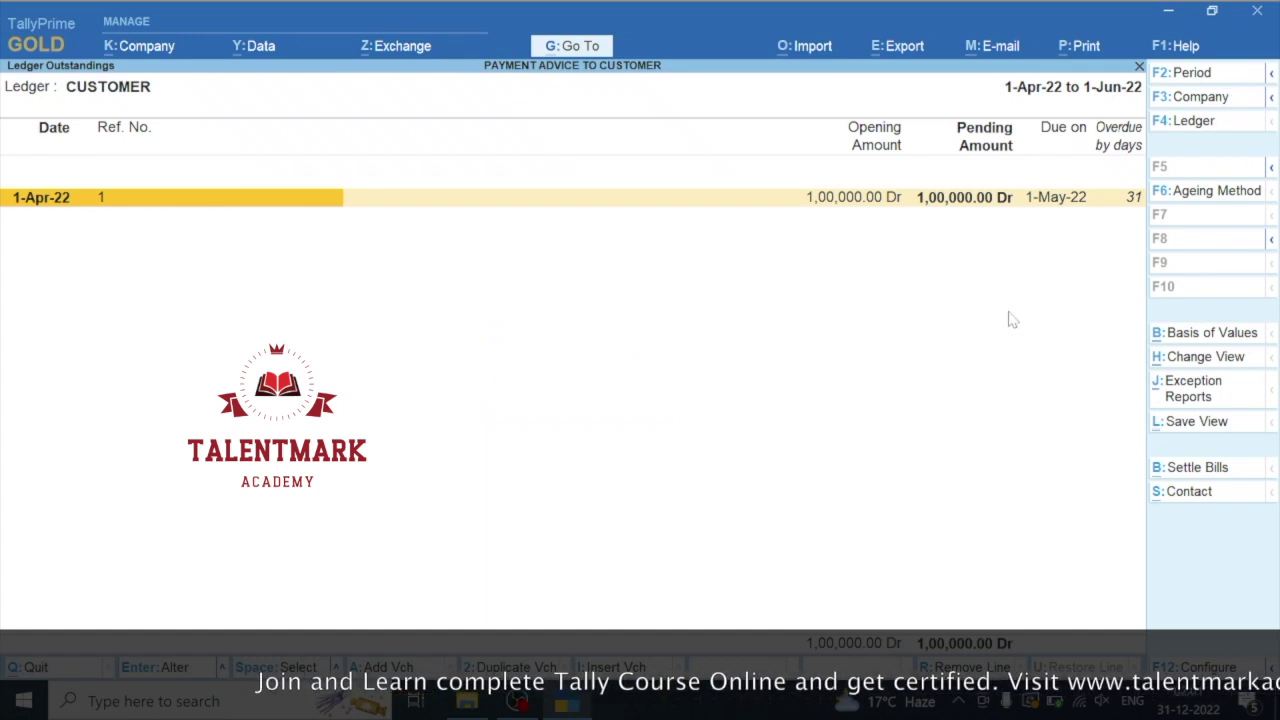
Configure the printout of the current ledger outstandings report to use the Reminder Letter report type
left_click(1077, 46)
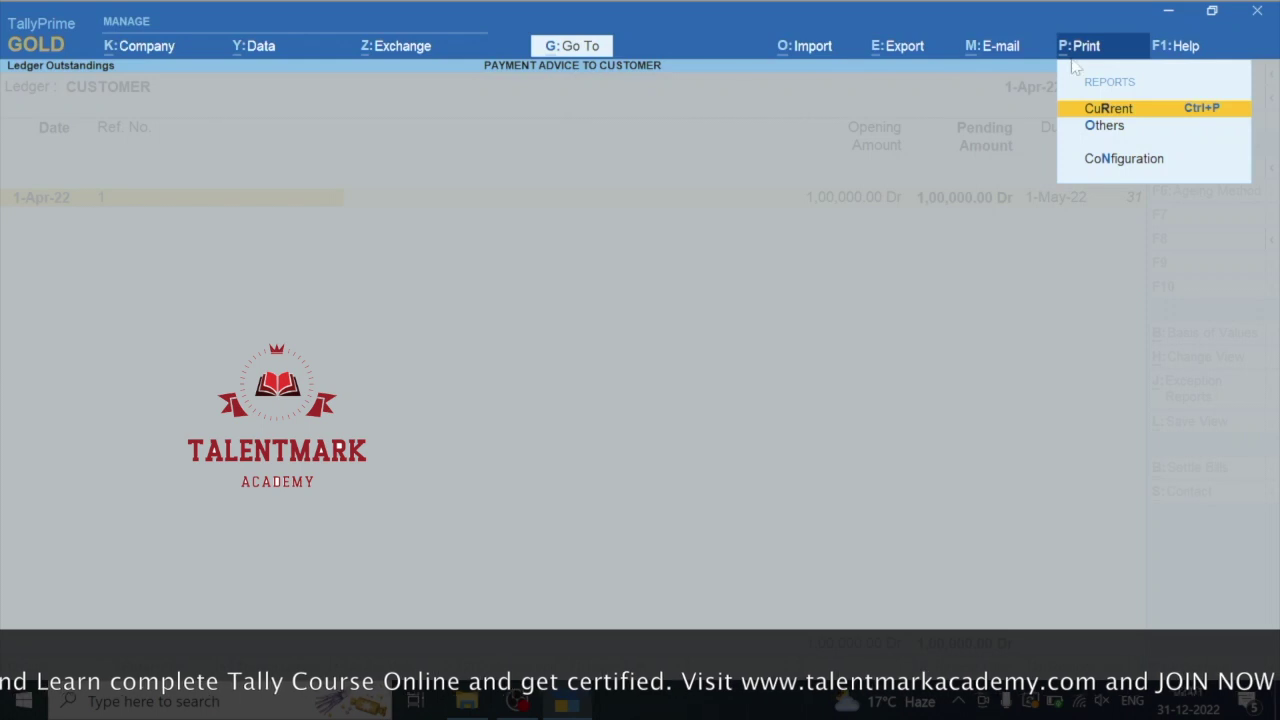
left_click(1108, 109)
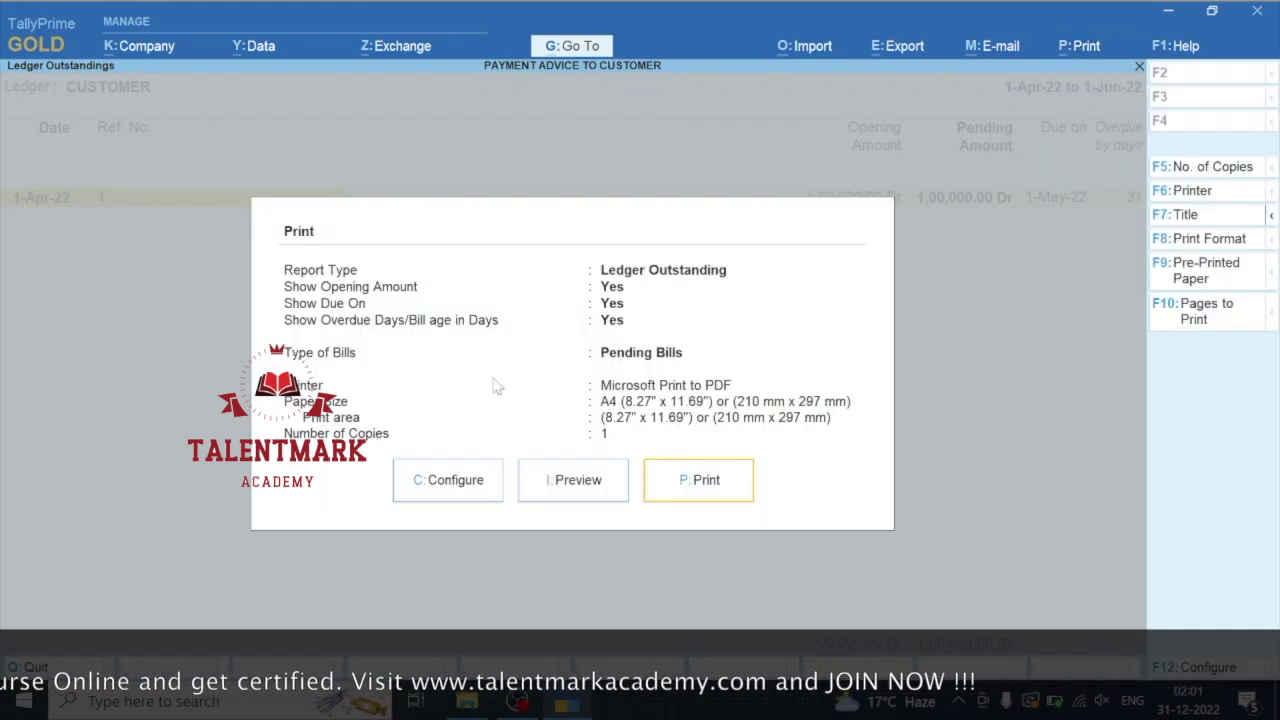
left_click(466, 495)
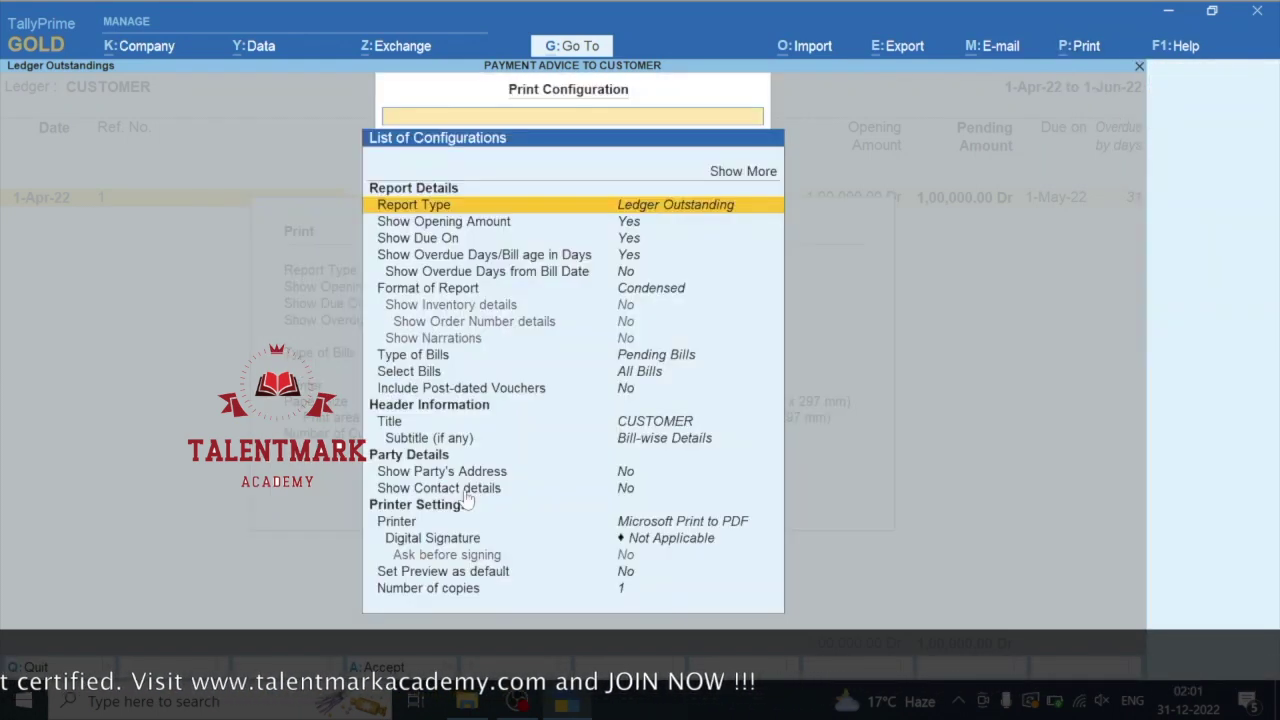
left_click(665, 205)
key("Down")
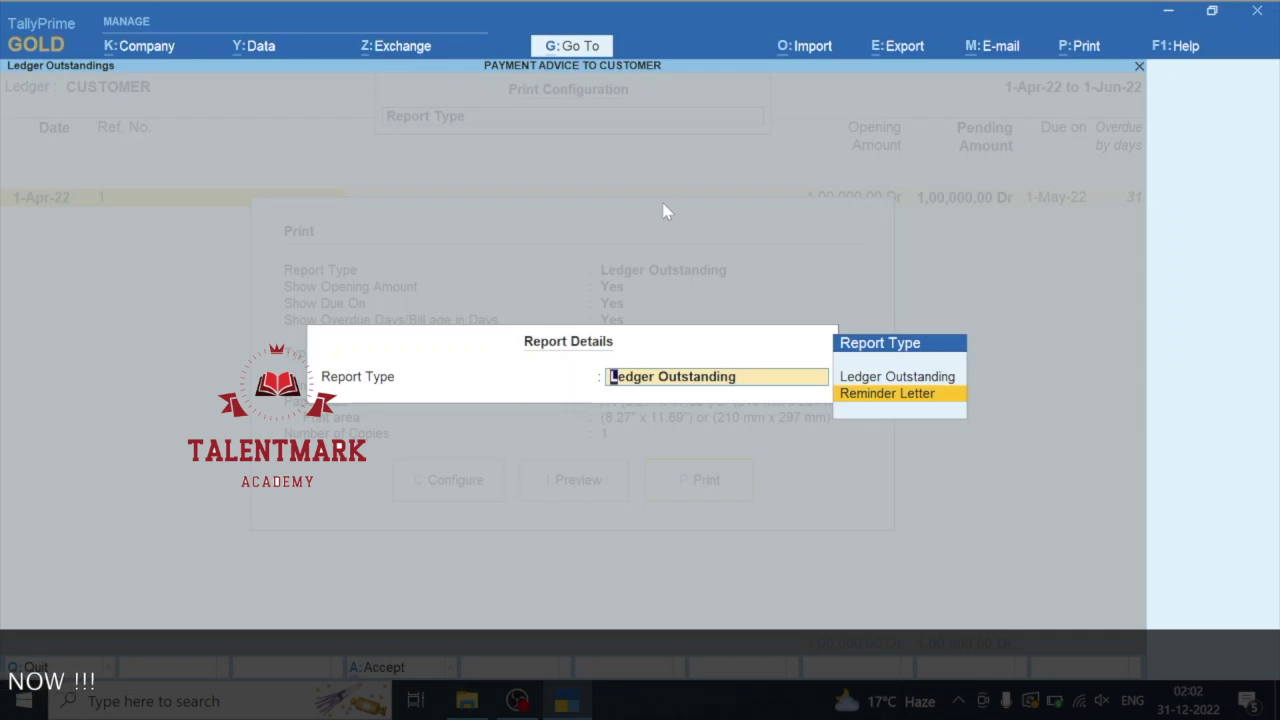
key("Return")
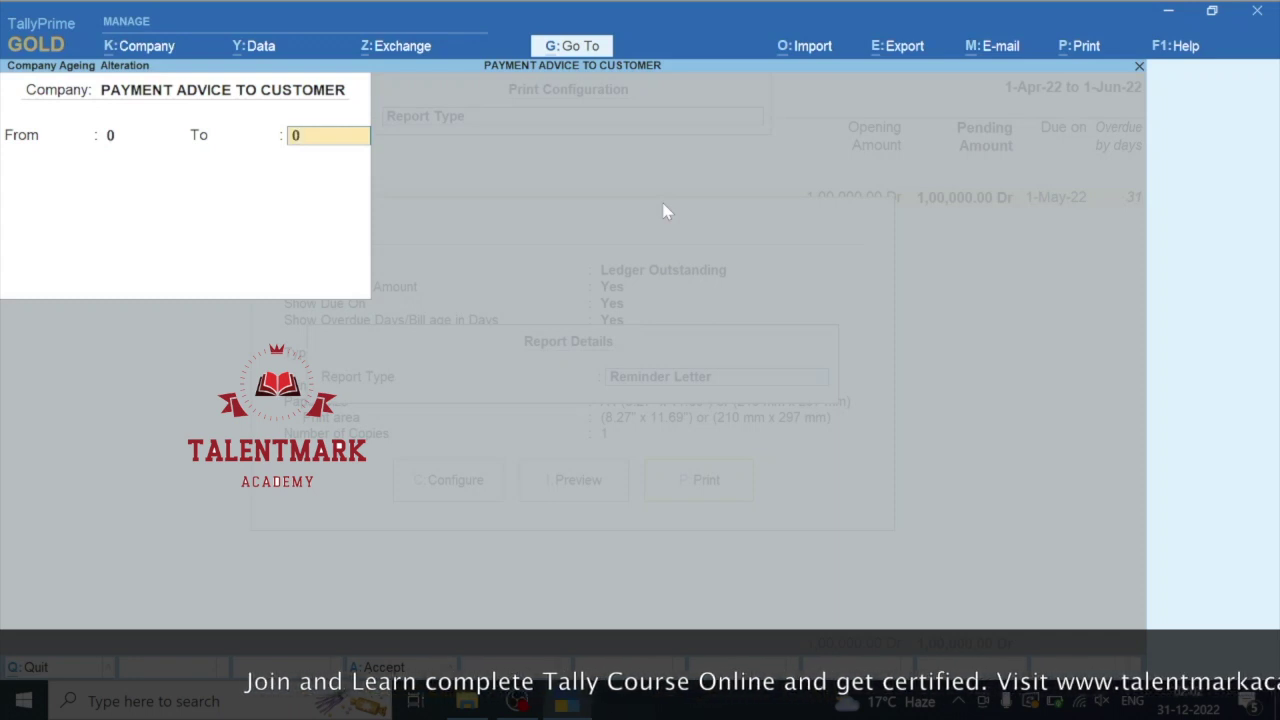
Define the reminder letter's ageing periods as 0 to 30 and 30 to 60 days, leaving the last period from 60 open-ended
type("30")
key("Return")
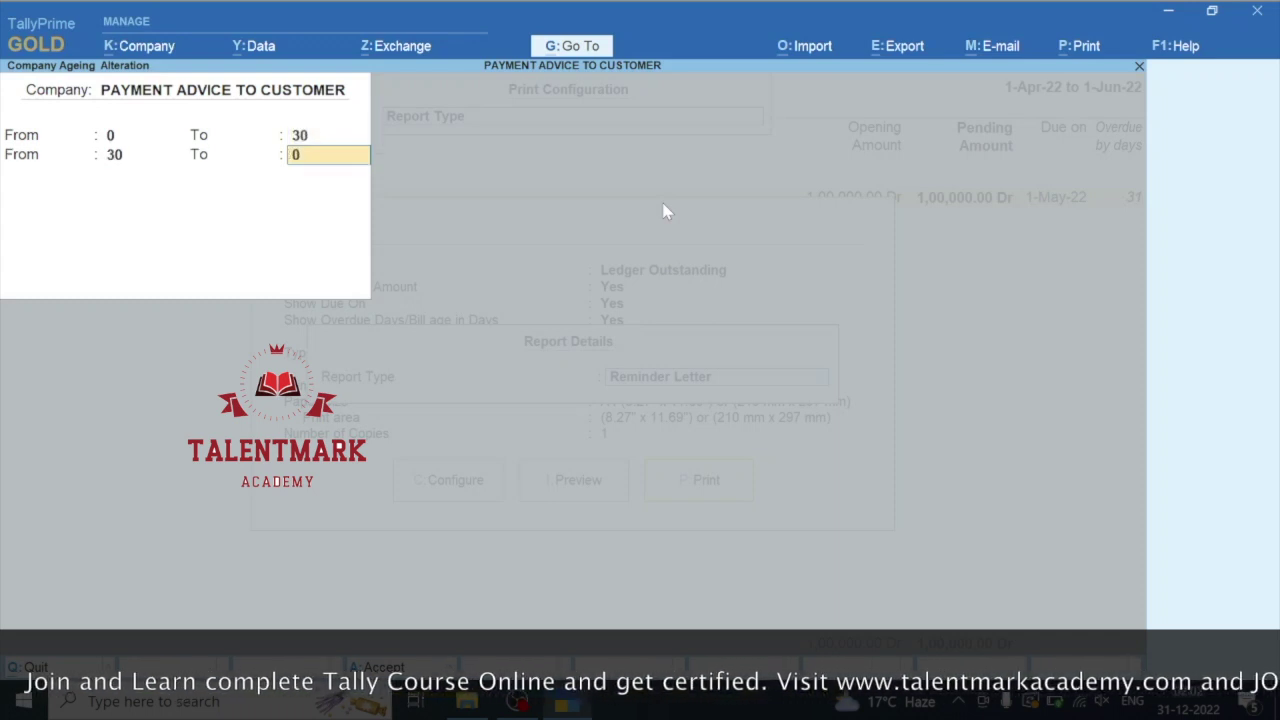
type("60")
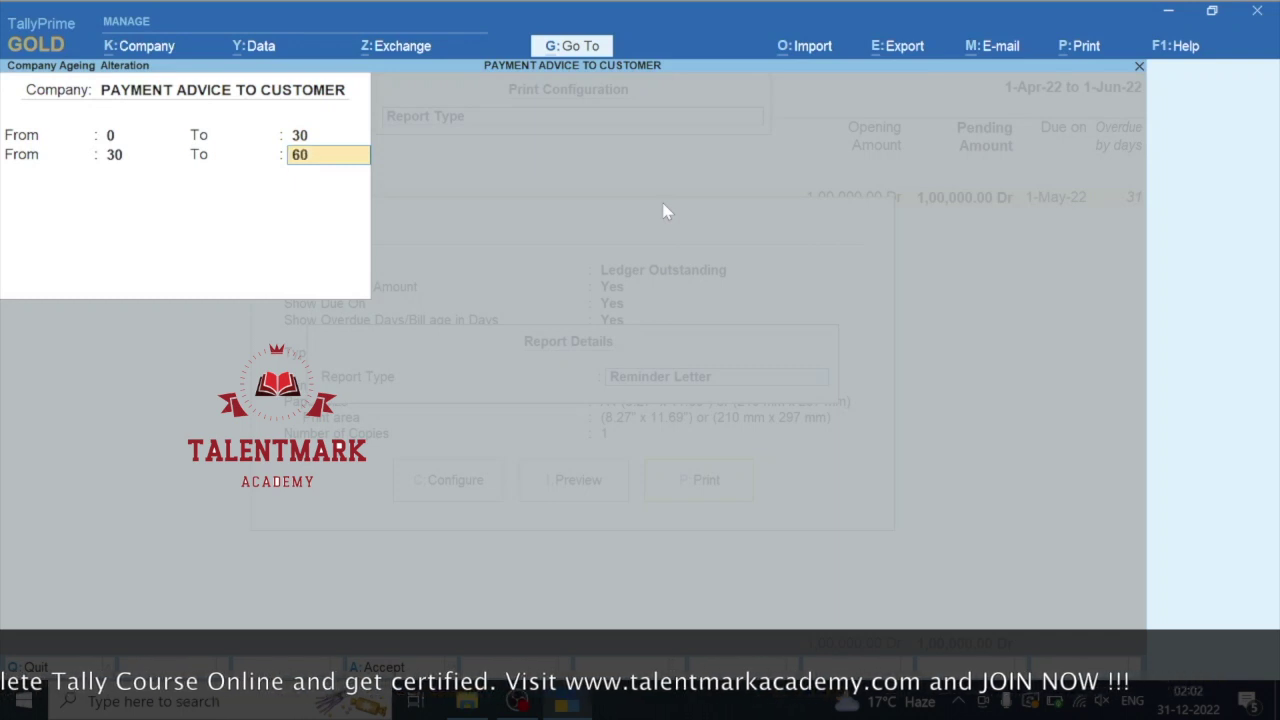
key("Return")
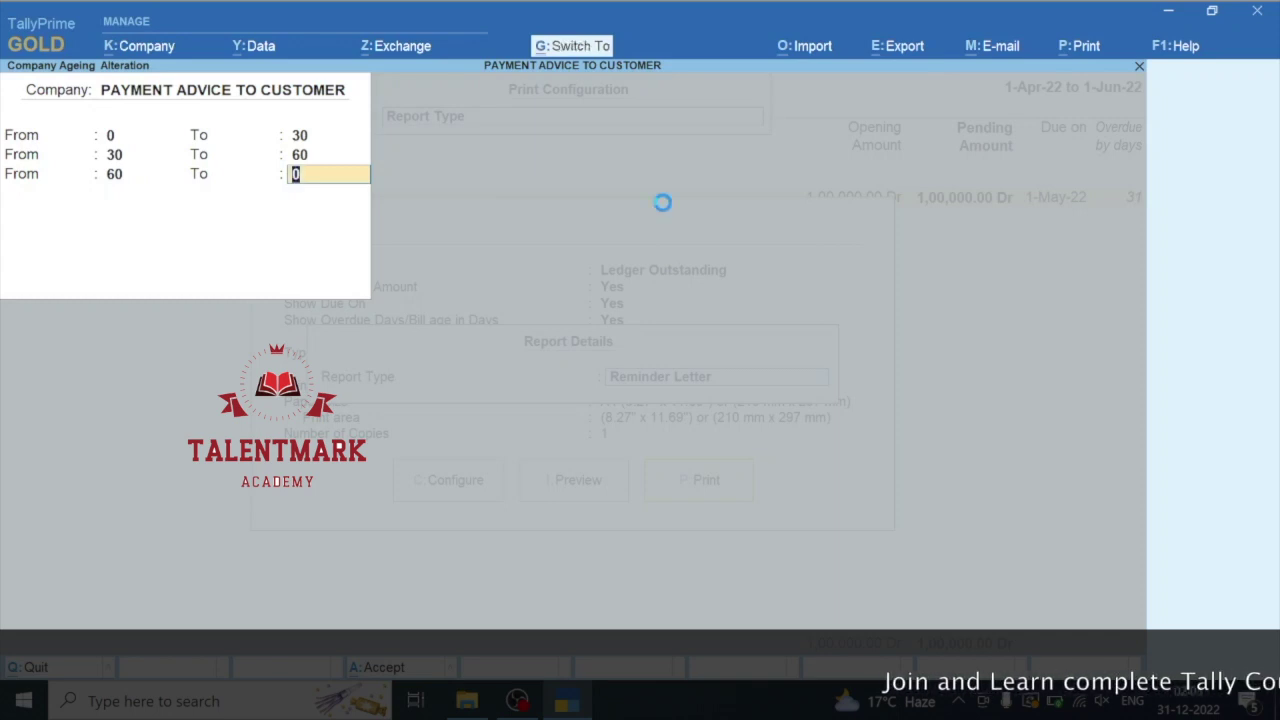
key("Return")
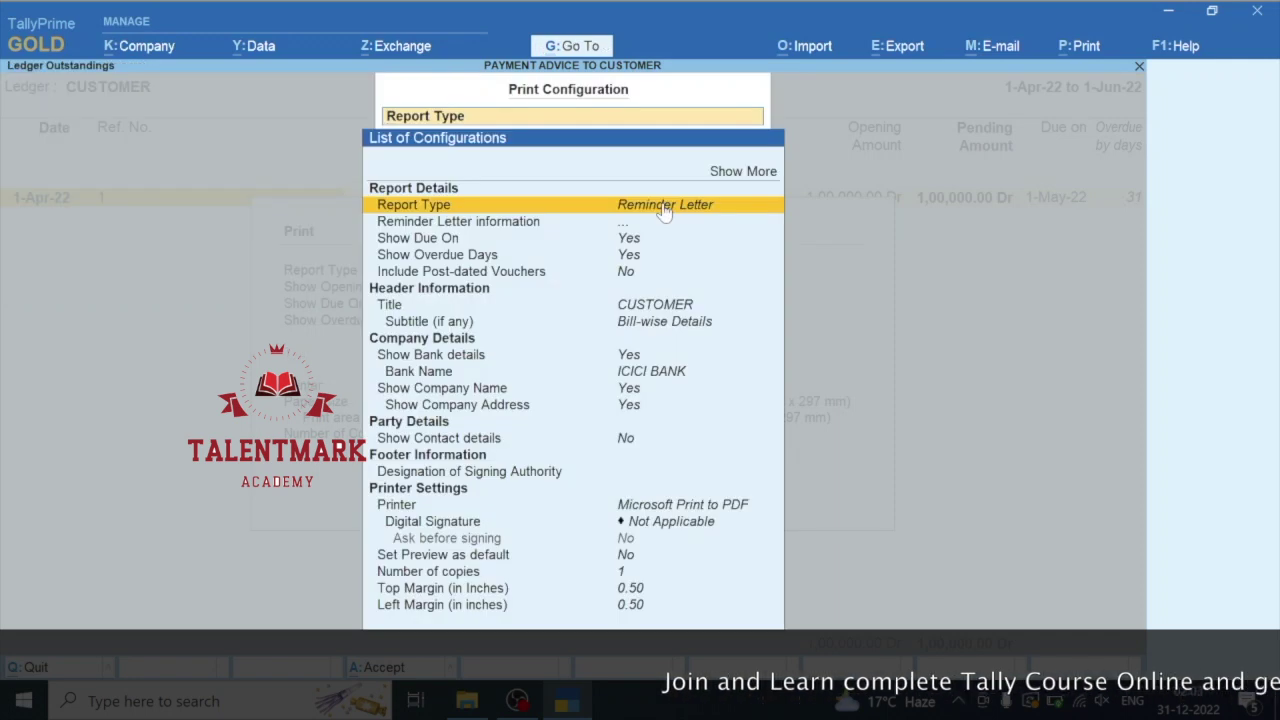
Close the print configuration and preview the reminder letter for CUSTOMER
key("Escape")
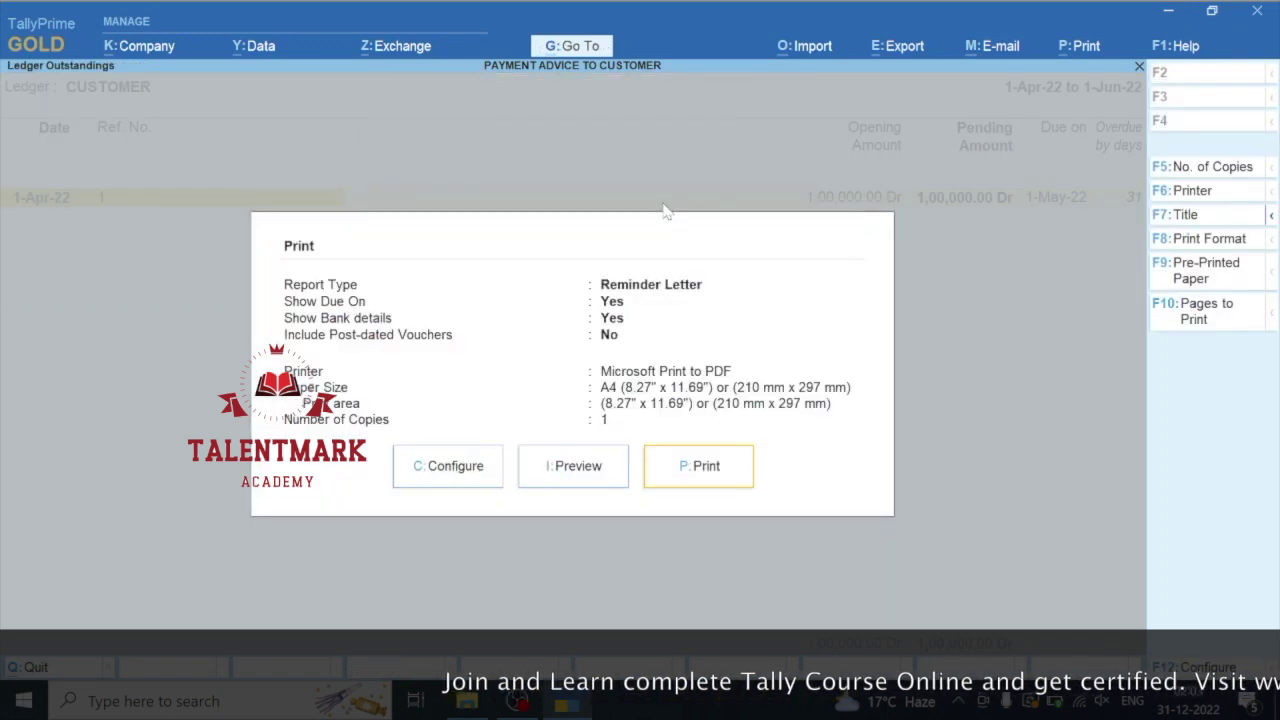
left_click(575, 484)
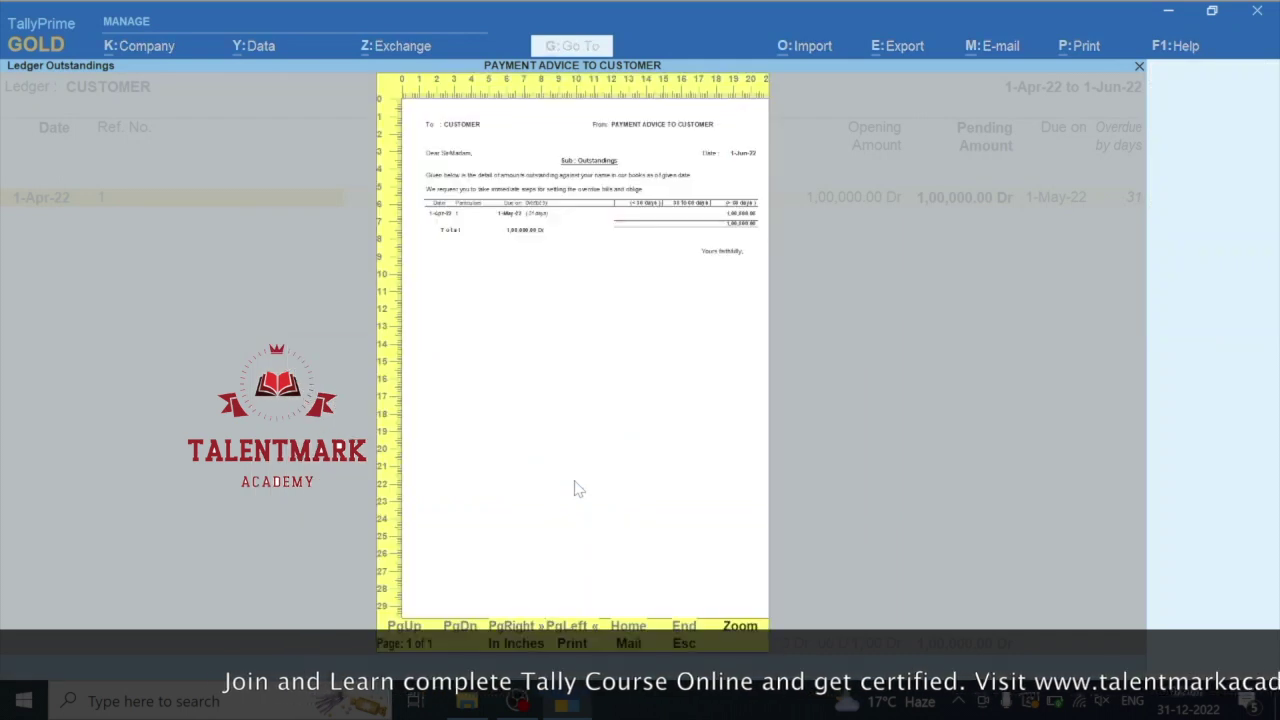
left_click(549, 286)
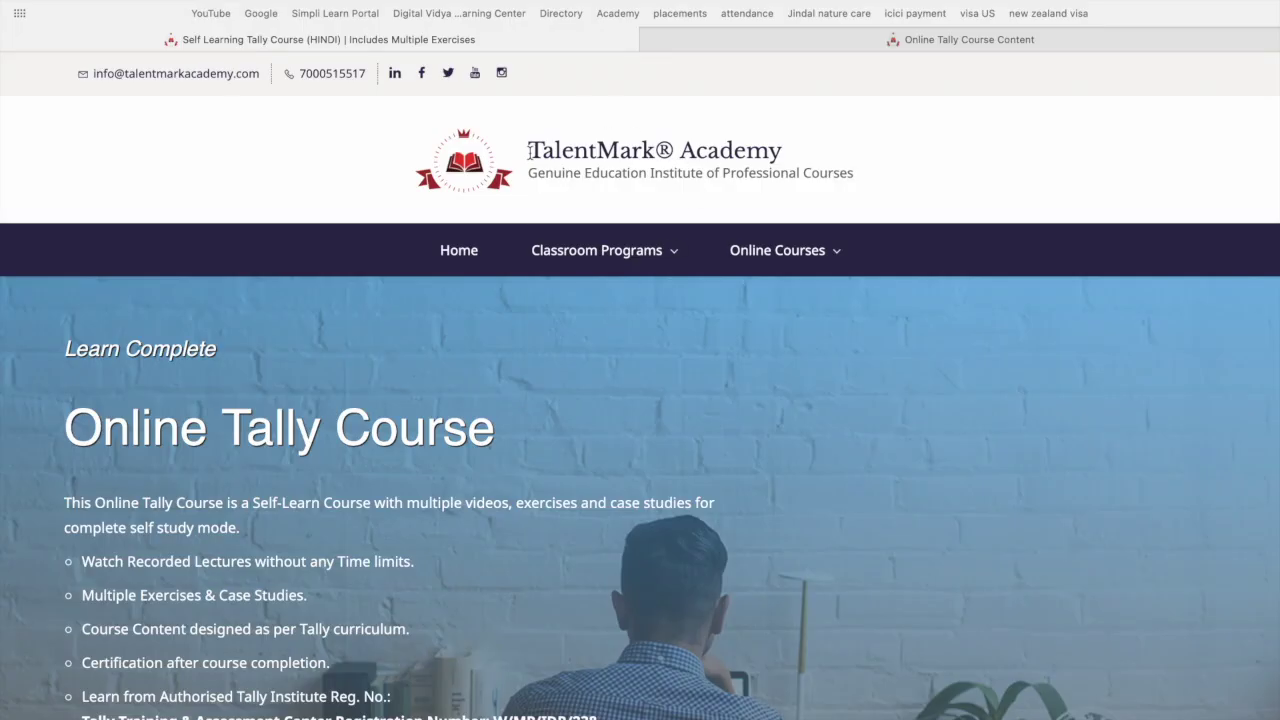
Switch to the web browser and look through TalentMark Academy's Online Tally Course page, including the course features and certification
left_click_drag(527, 150, 815, 155)
left_click(813, 153)
mouse_move(795, 258)
scroll(802, 507, "down", 10)
scroll(802, 510, "down", 8)
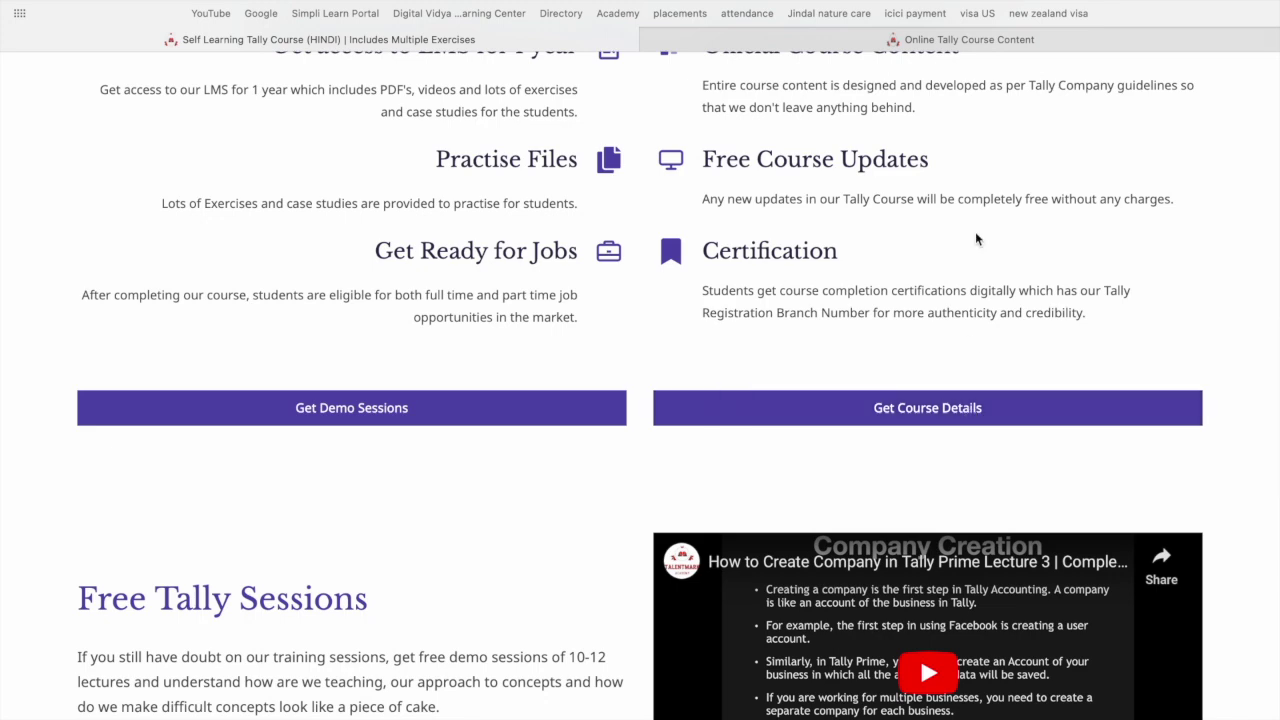
Open the Online Tally Course Content page and review its course curriculum, demo sessions and 1 Year Access Ticket
left_click(962, 39)
scroll(969, 453, "down", 15)
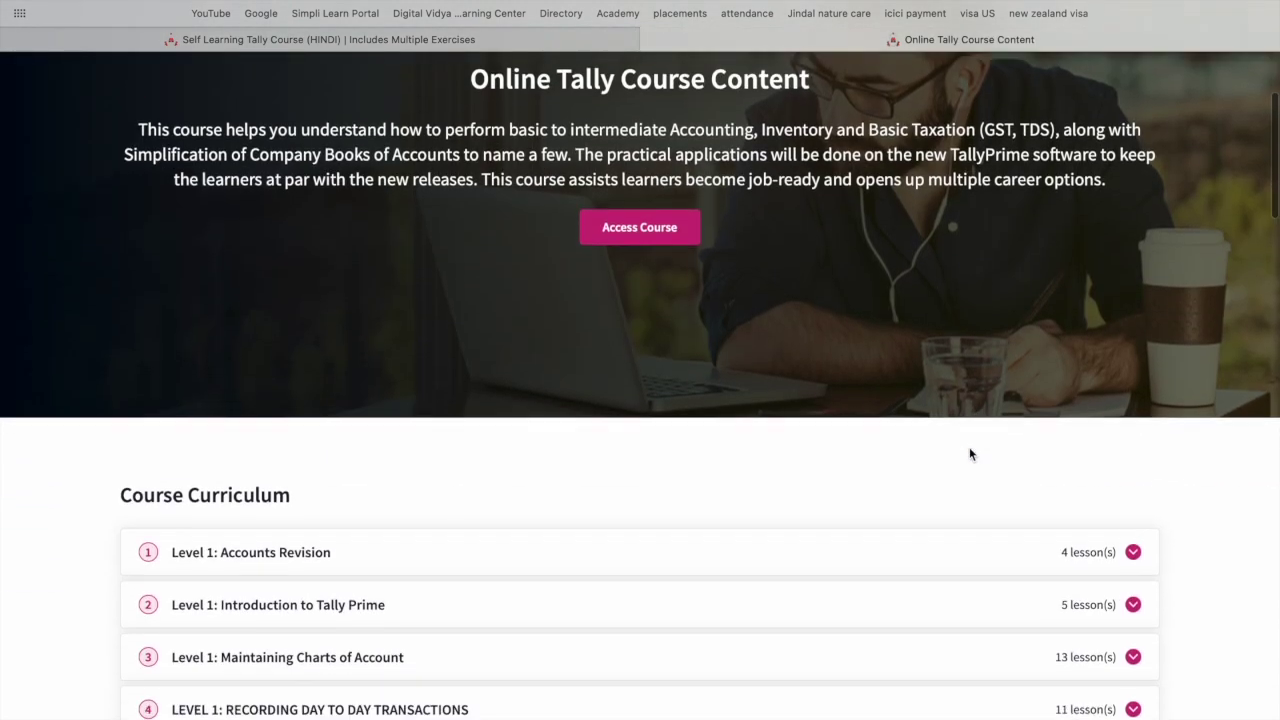
scroll(969, 453, "down", 1)
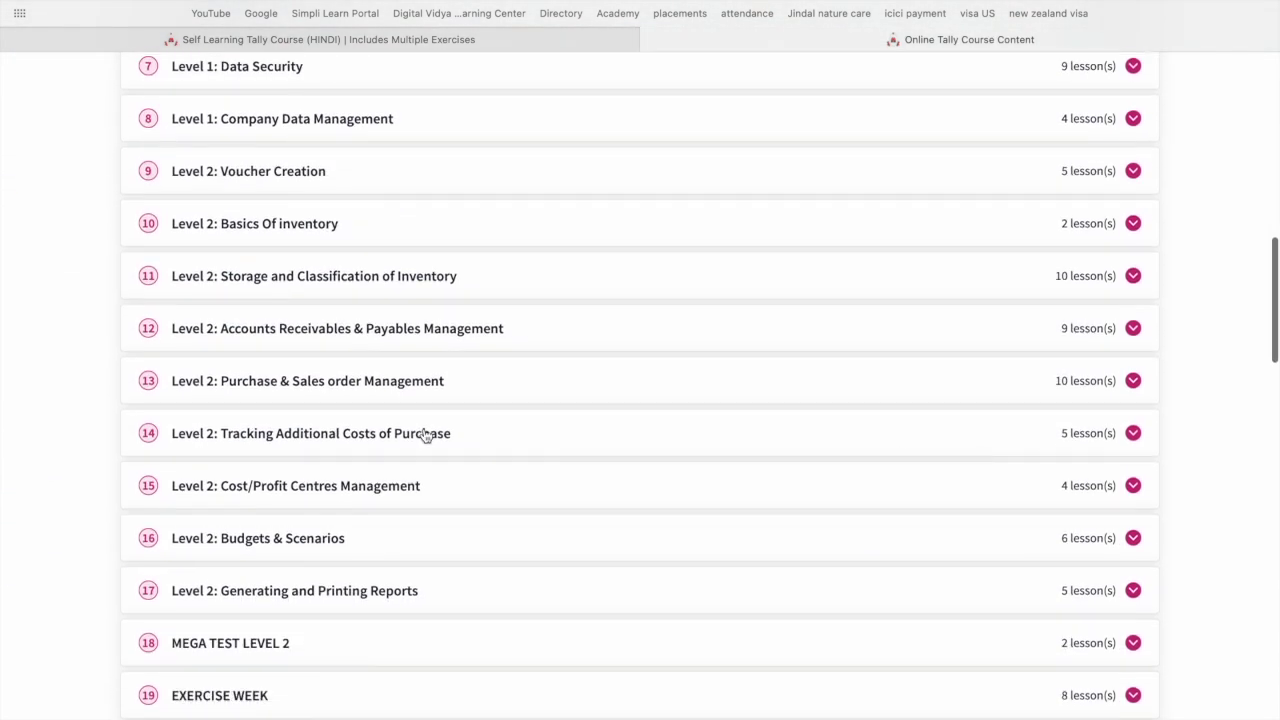
left_click(340, 398)
scroll(340, 402, "down", 20)
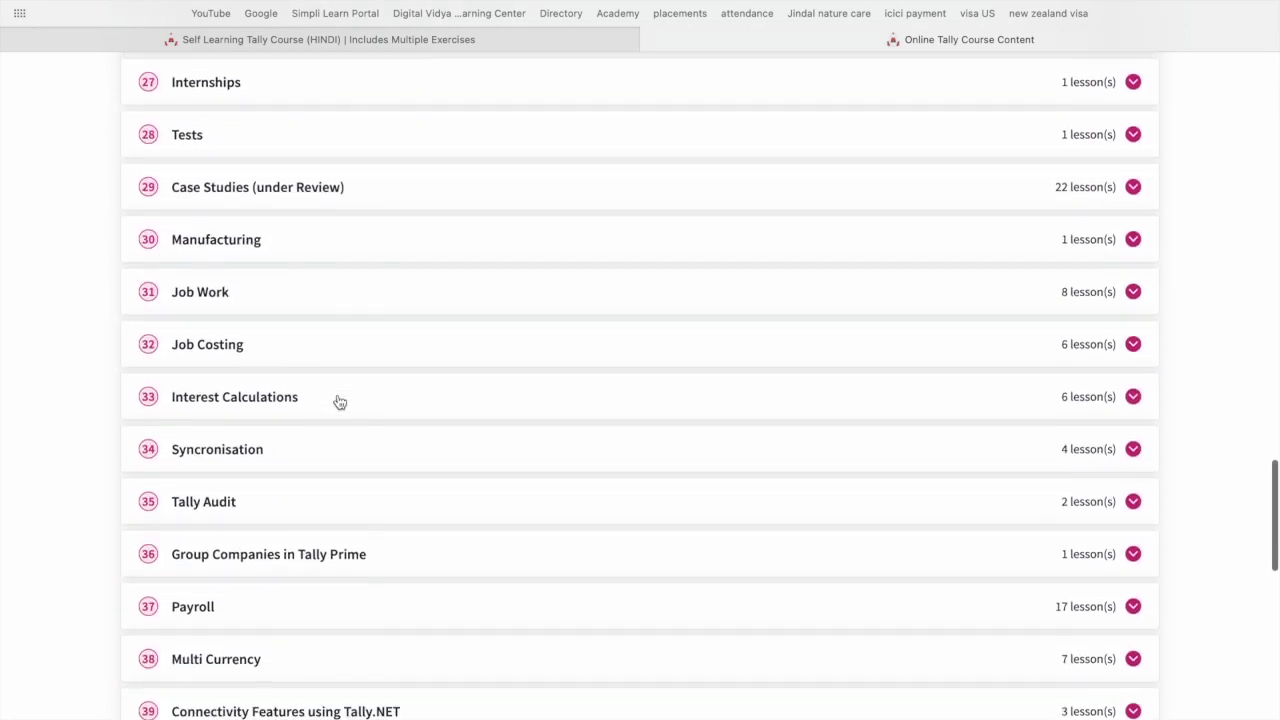
scroll(340, 402, "down", 15)
scroll(498, 401, "up", 4)
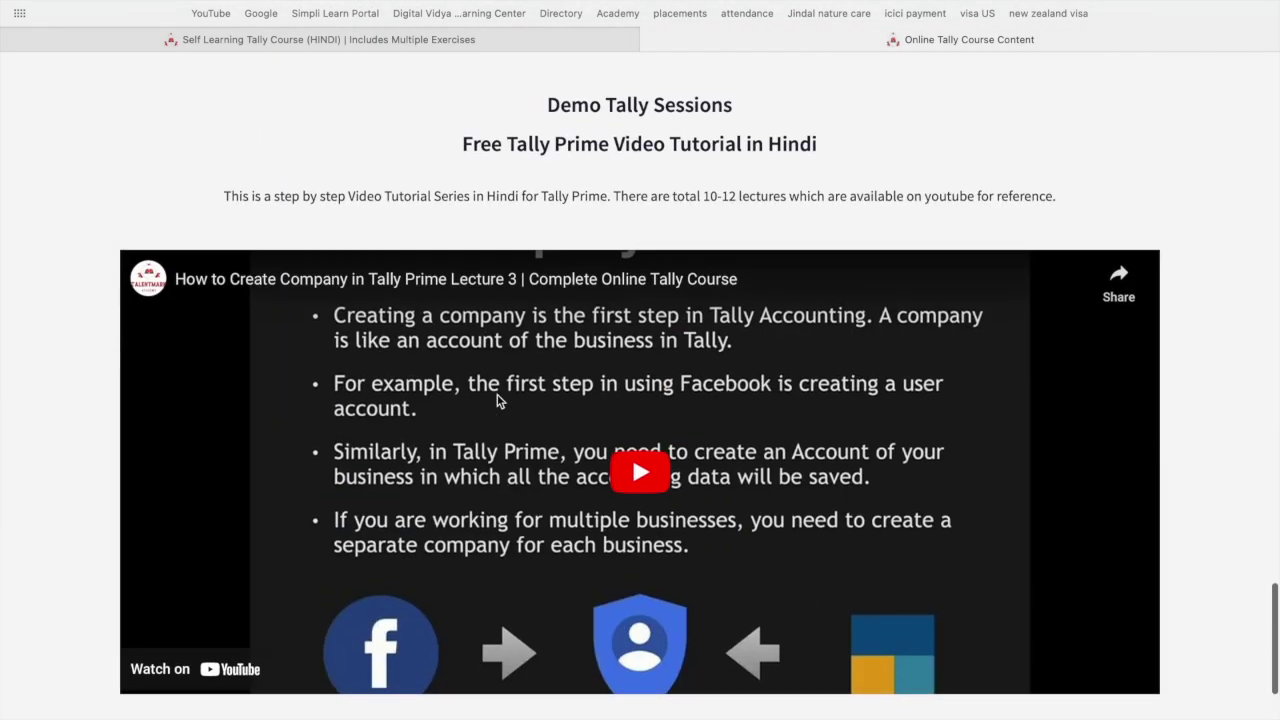
scroll(498, 401, "down", 5)
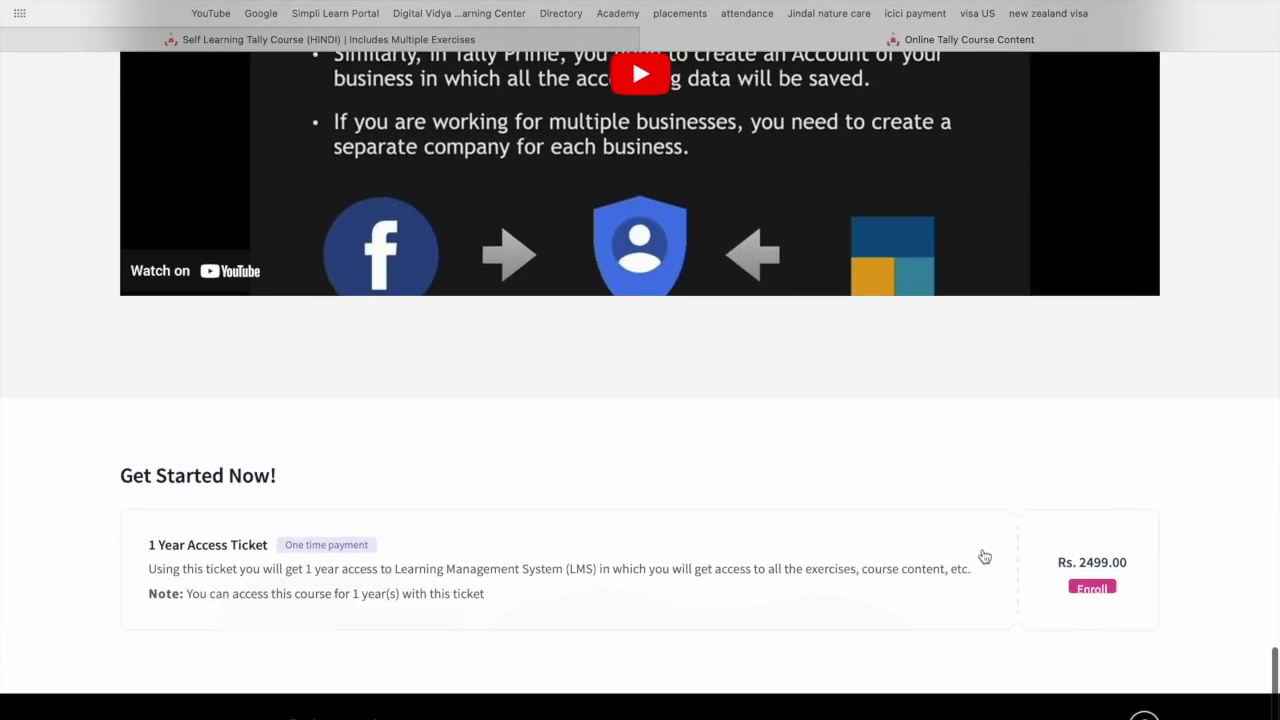
scroll(875, 512, "up", 3)
scroll(873, 510, "up", 2)
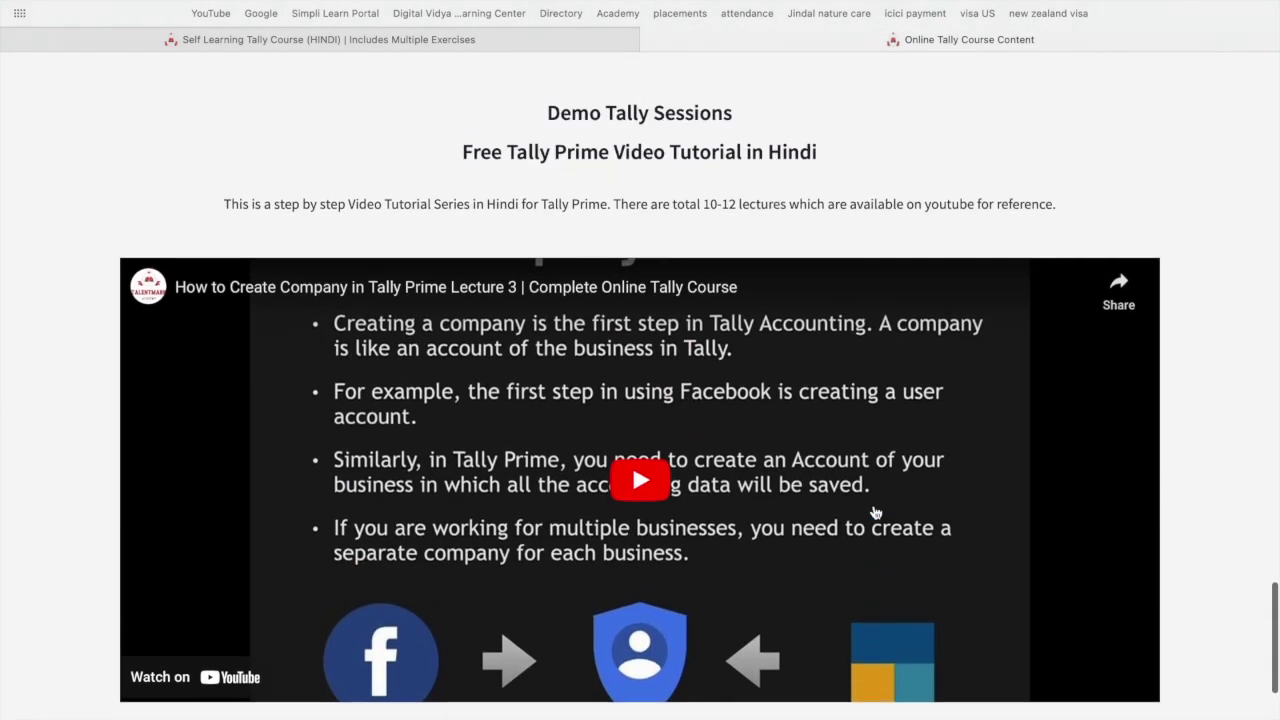